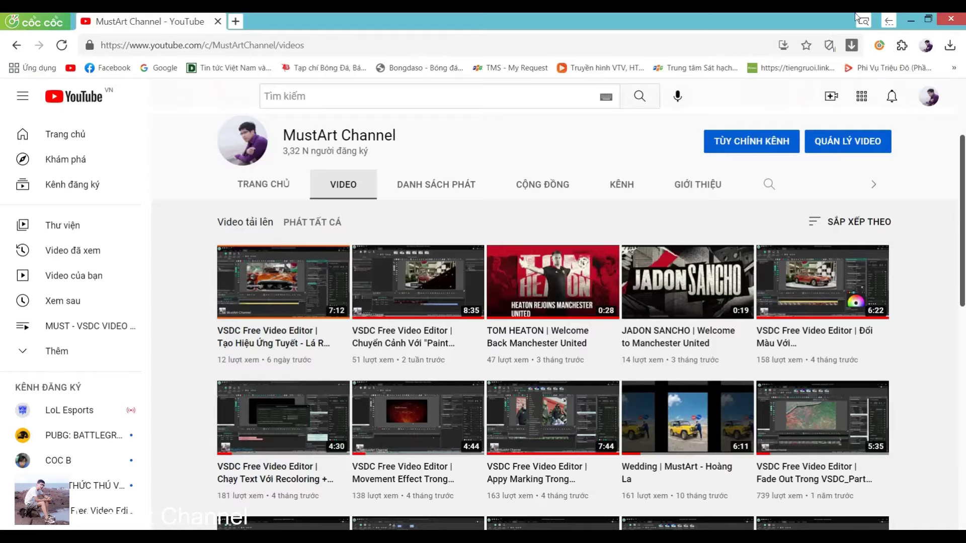
# Play the "MustArt Channel - Typewriter Video Effect 1" video from the Videos folder and close the player.
pyautogui.click(911, 20)
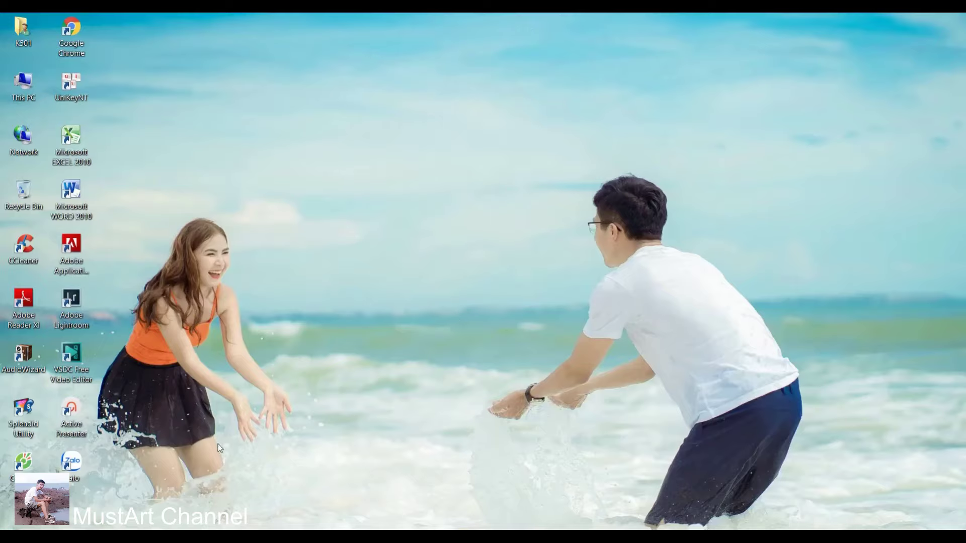
pyautogui.moveTo(85, 536)
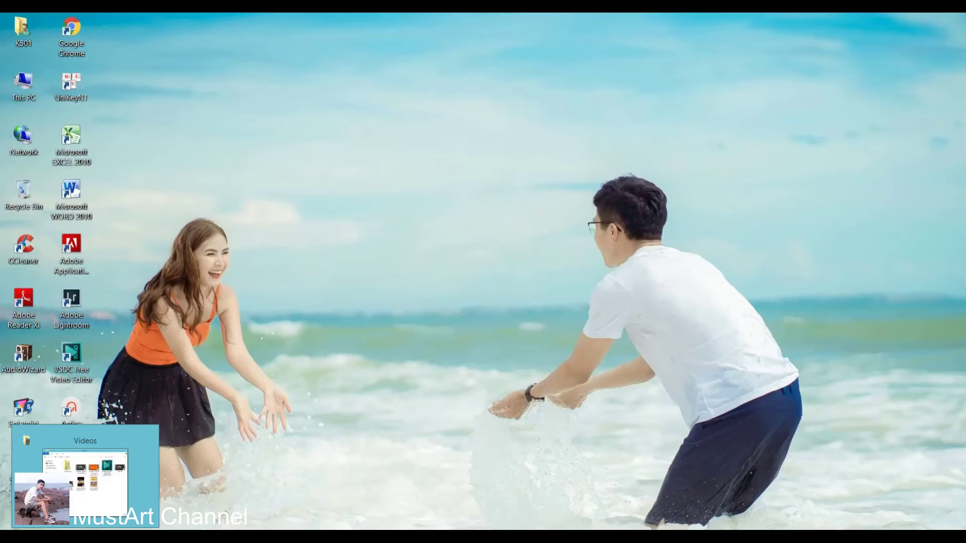
pyautogui.click(86, 537)
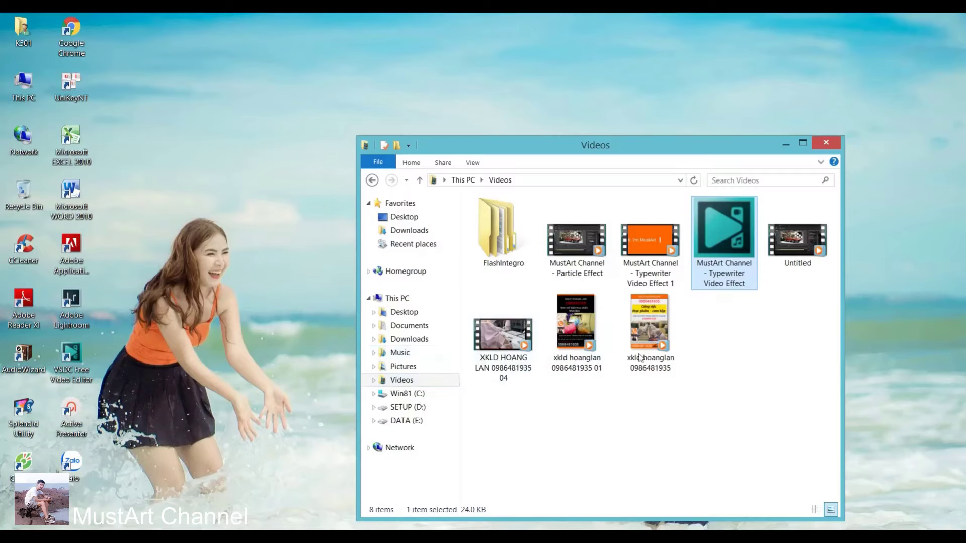
pyautogui.click(650, 245)
pyautogui.rightClick(650, 245)
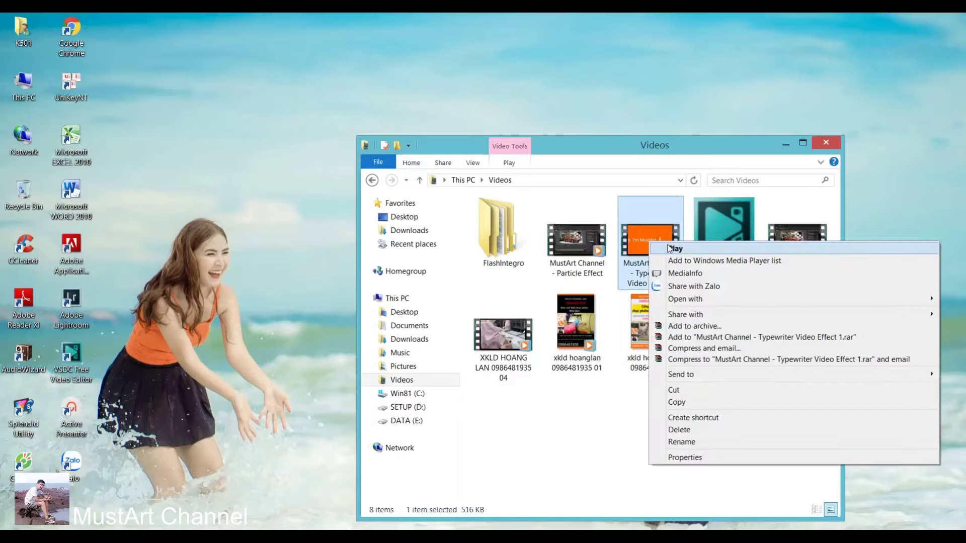
pyautogui.click(668, 245)
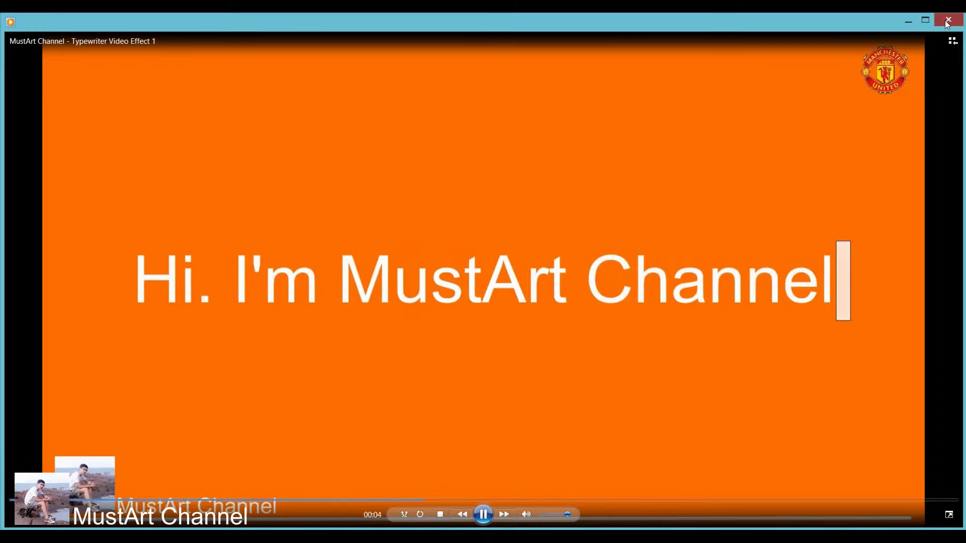
pyautogui.hotkey('alt', 'F4')
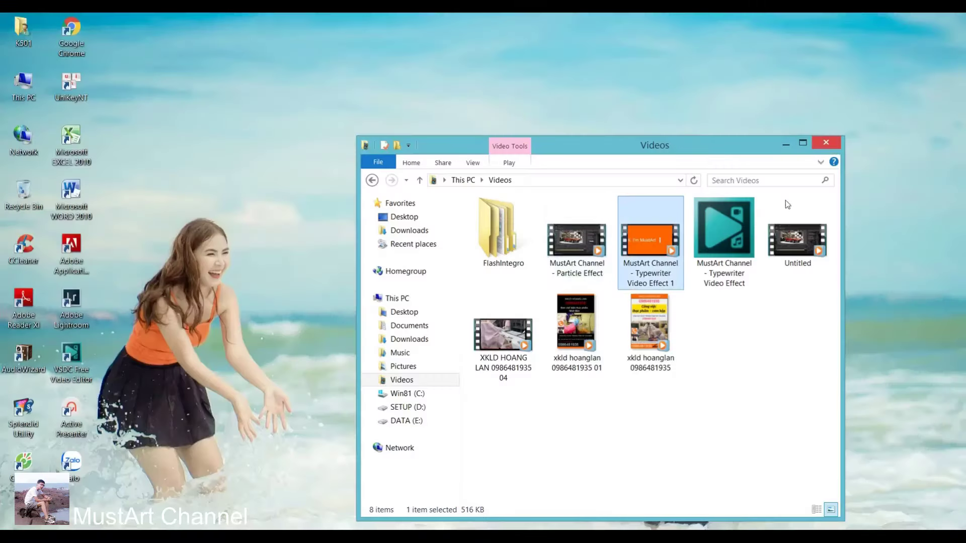
# Switch to VSDC Video Editor and place a text object in the scene at about left 211, top 416.
pyautogui.click(732, 368)
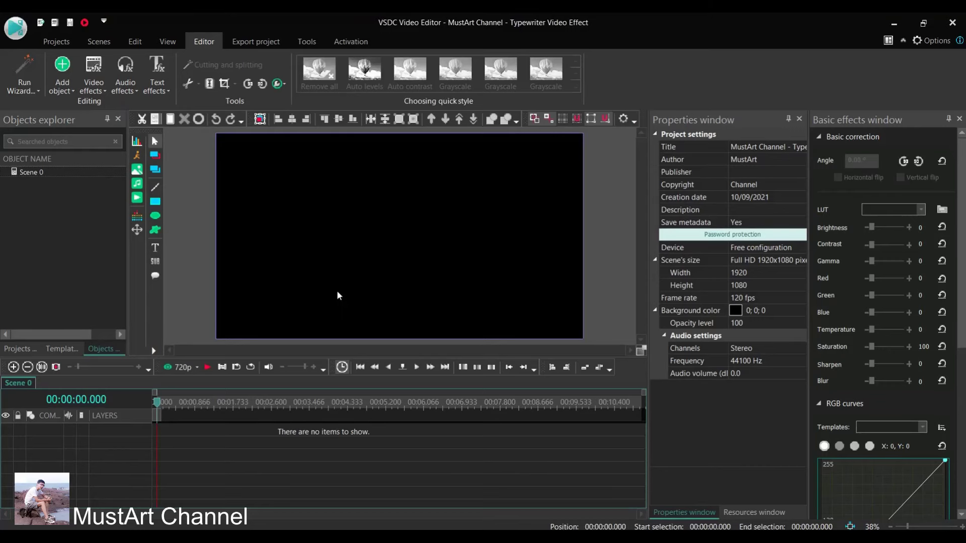
pyautogui.click(155, 247)
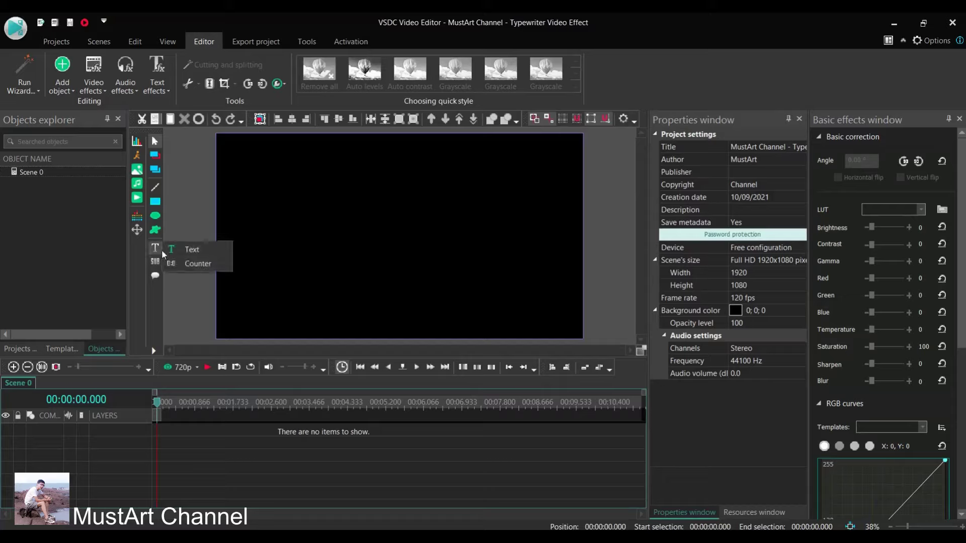
pyautogui.click(185, 249)
pyautogui.click(591, 338)
pyautogui.click(256, 212)
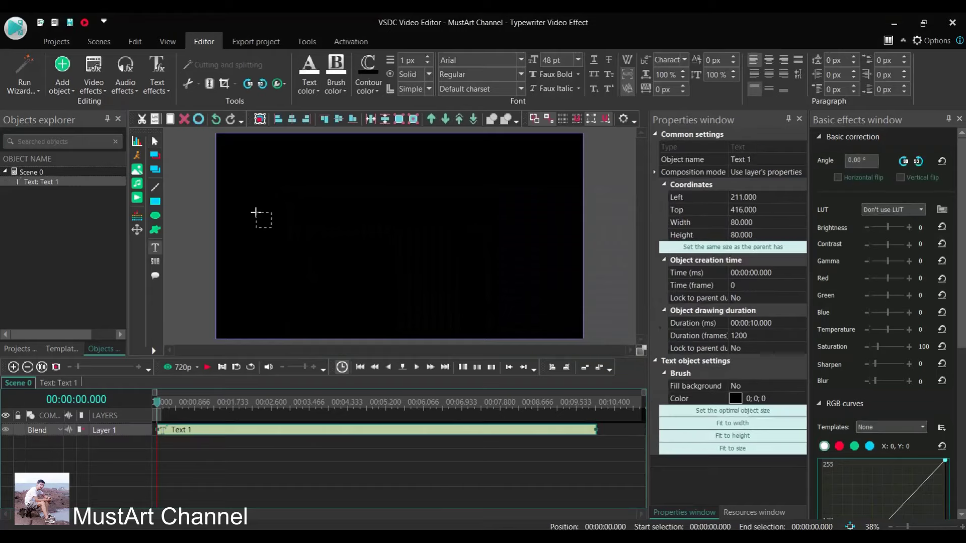
# Enter "Hi. I'm MustArt Channel" as the content of the new text object.
pyautogui.write('Hi')
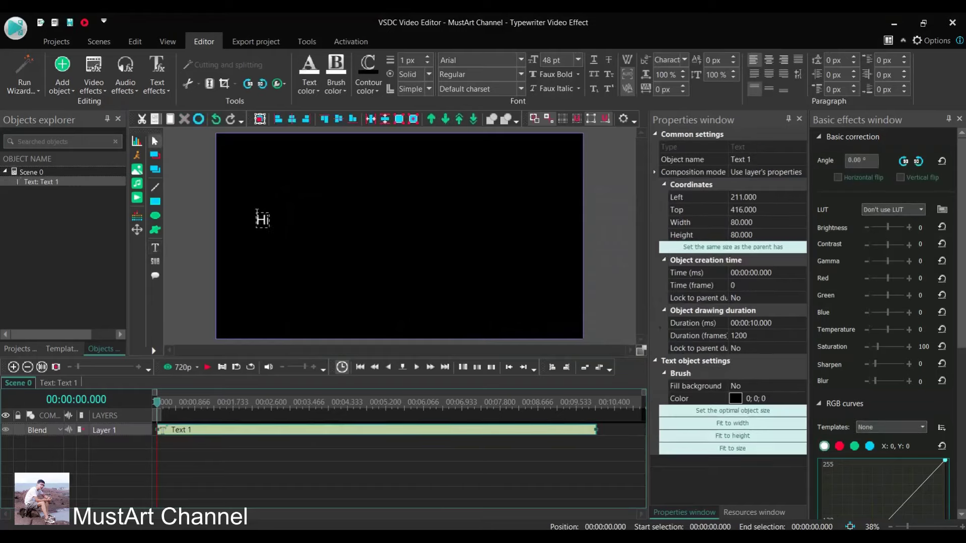
pyautogui.write(". I'm")
pyautogui.write(' MútA')
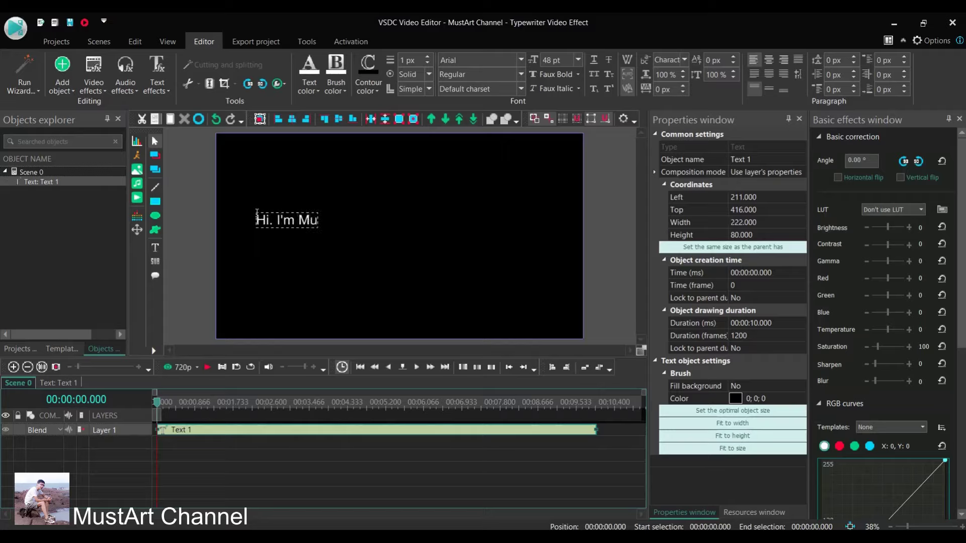
pyautogui.write('rt')
pyautogui.press('BackSpace')
pyautogui.press('BackSpace')
pyautogui.press('BackSpace')
pyautogui.press('BackSpace')
pyautogui.press('BackSpace')
pyautogui.write('ustArt Channel')
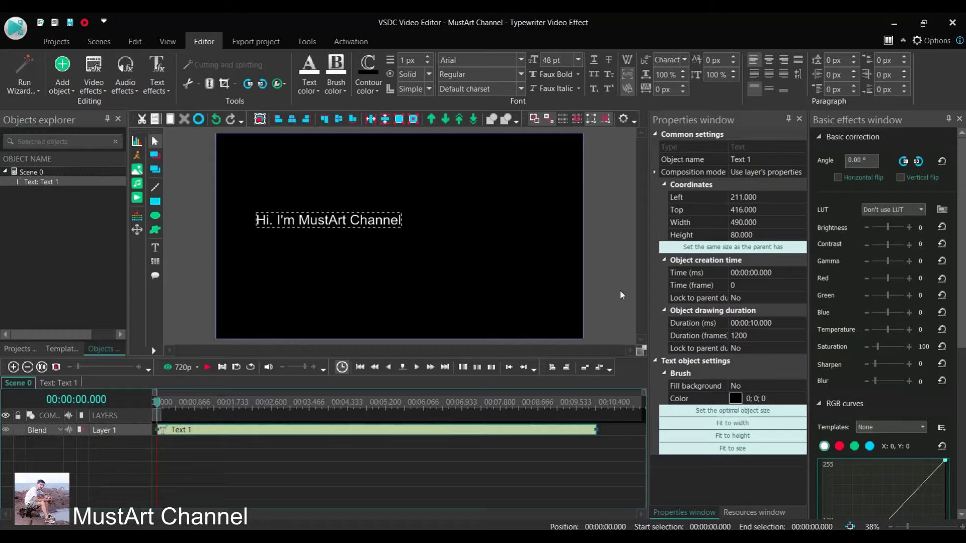
# Centre the text horizontally and vertically and make its object the same size as the parent.
pyautogui.click(617, 190)
pyautogui.click(768, 251)
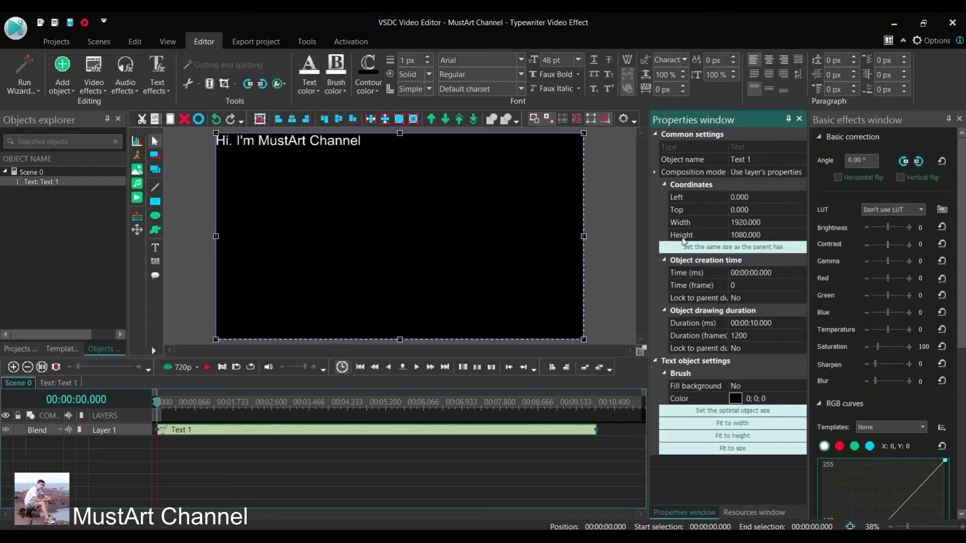
pyautogui.click(770, 76)
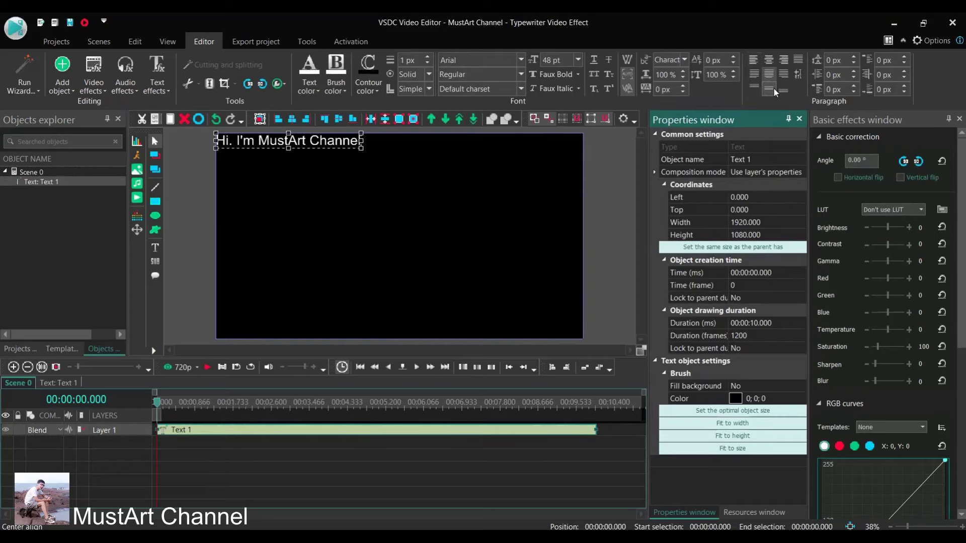
pyautogui.click(733, 245)
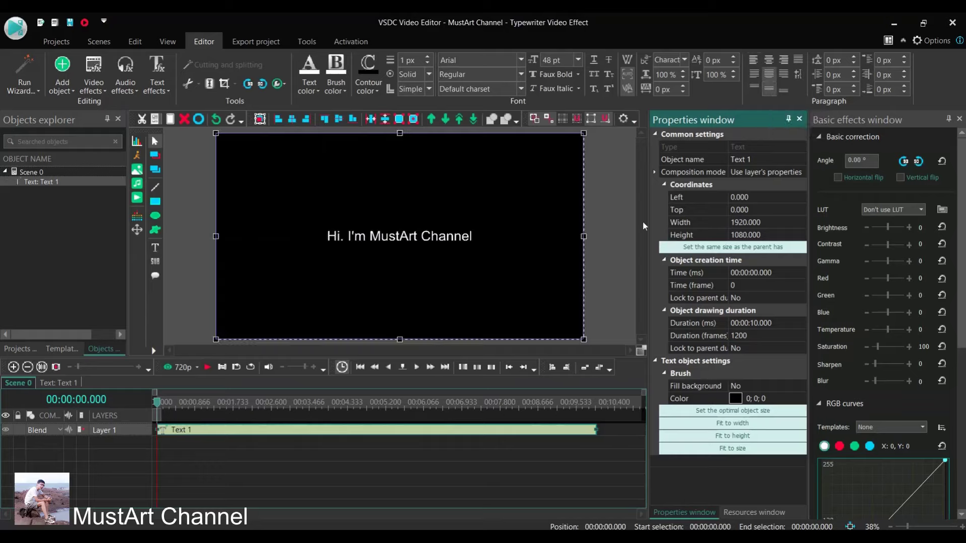
# Set the text's font size to 96 pt and fit its object to the parent size again.
pyautogui.click(578, 59)
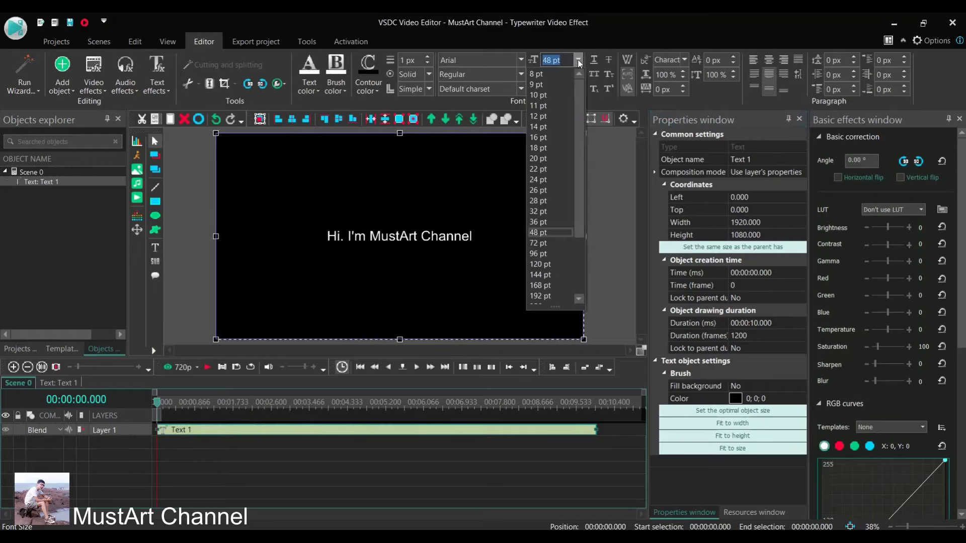
pyautogui.click(536, 254)
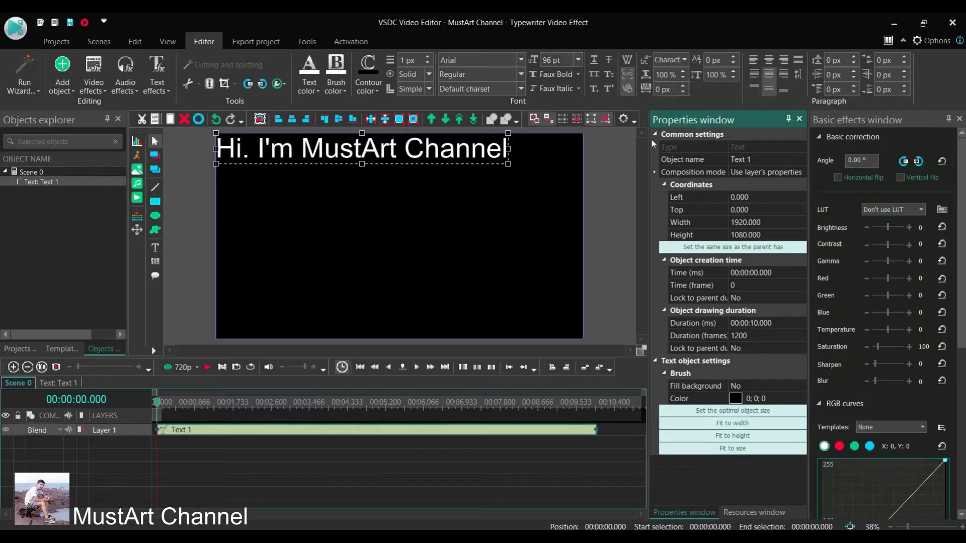
pyautogui.click(727, 247)
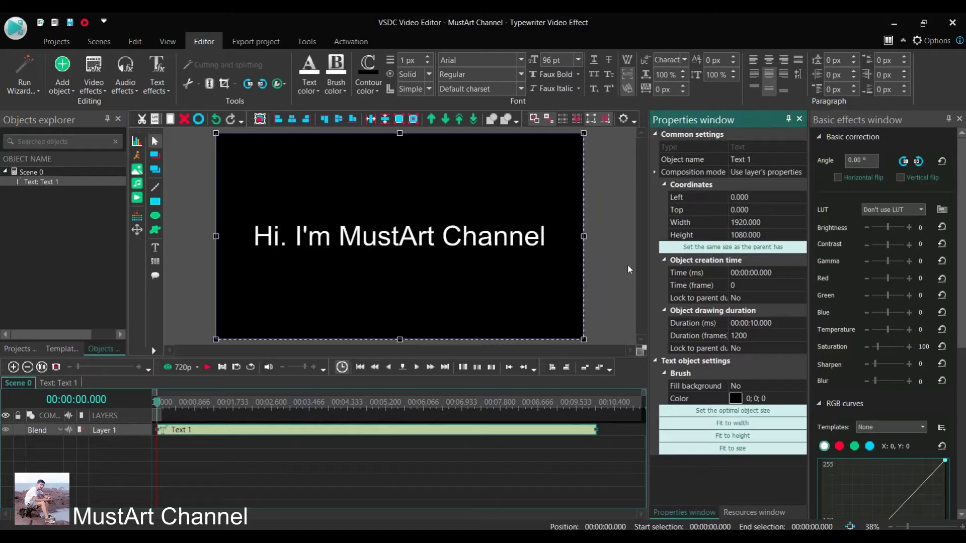
pyautogui.click(610, 255)
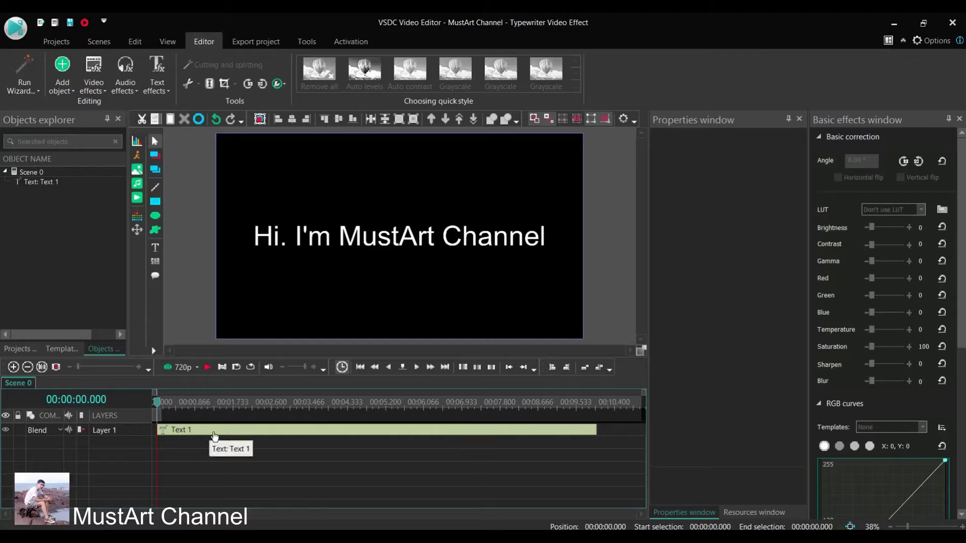
# Add a Recoloring text effect inside the text object, positioned from the start of the scene with a 3-second duration.
pyautogui.click(259, 432)
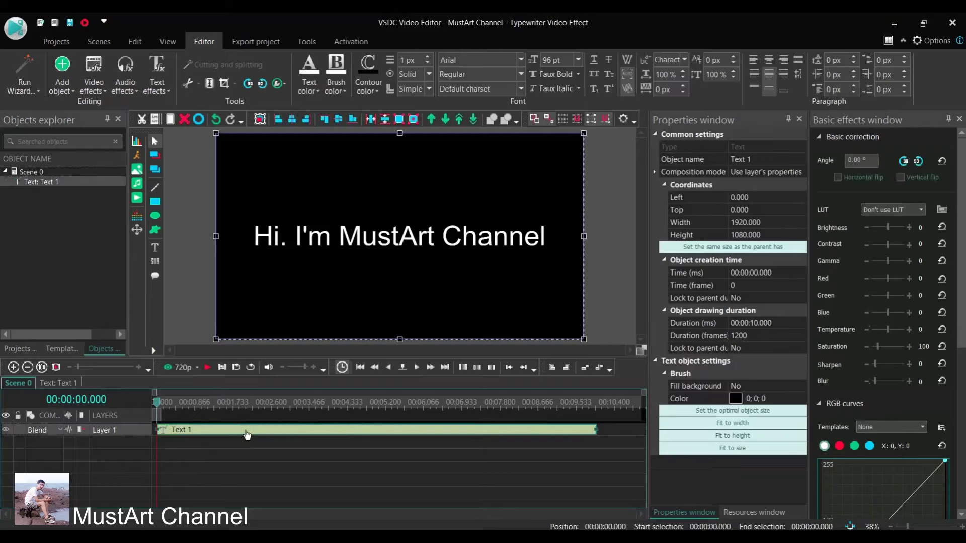
pyautogui.doubleClick(257, 432)
pyautogui.click(160, 86)
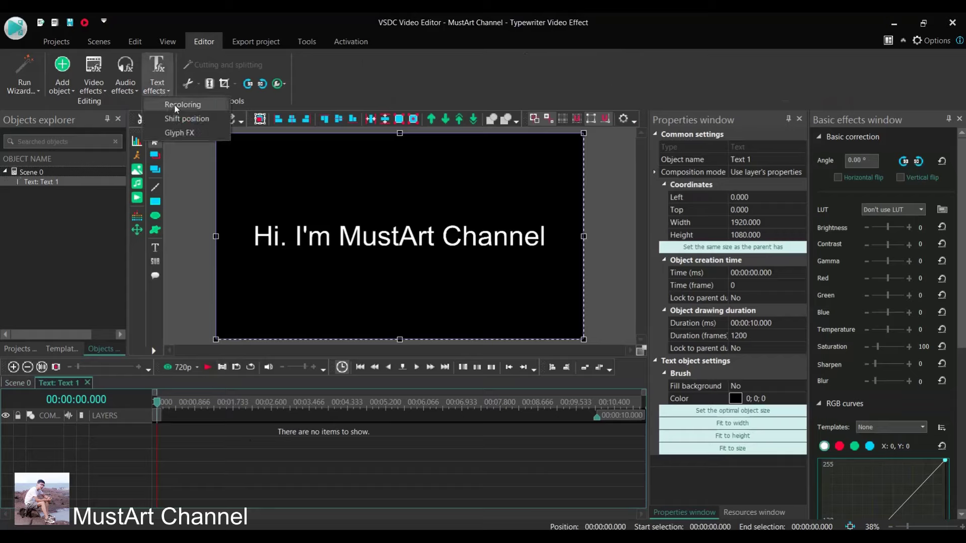
pyautogui.click(174, 104)
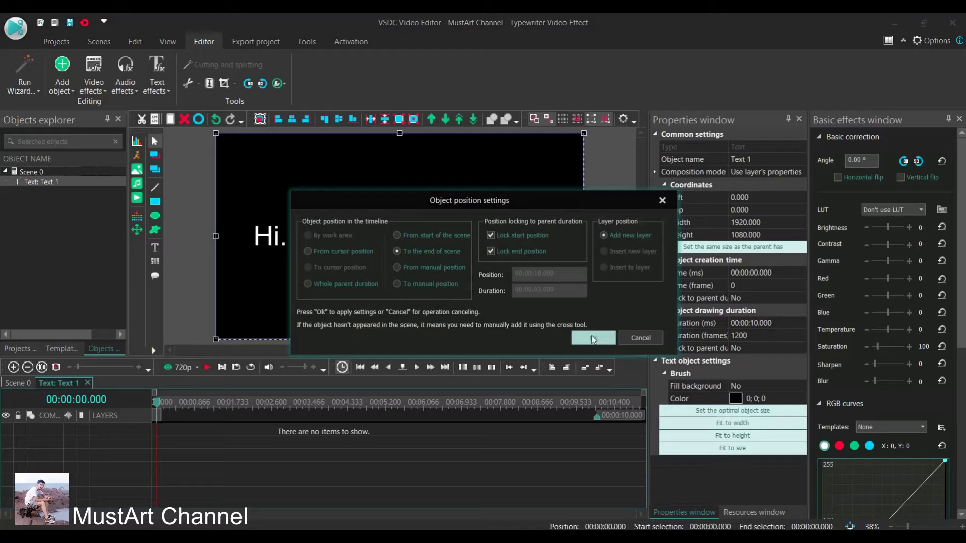
pyautogui.click(398, 236)
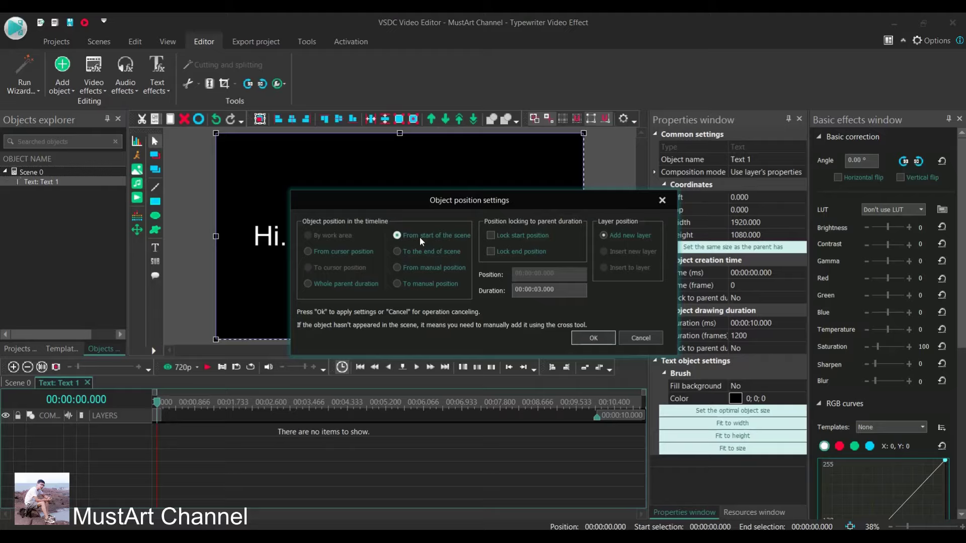
pyautogui.click(542, 291)
pyautogui.click(594, 338)
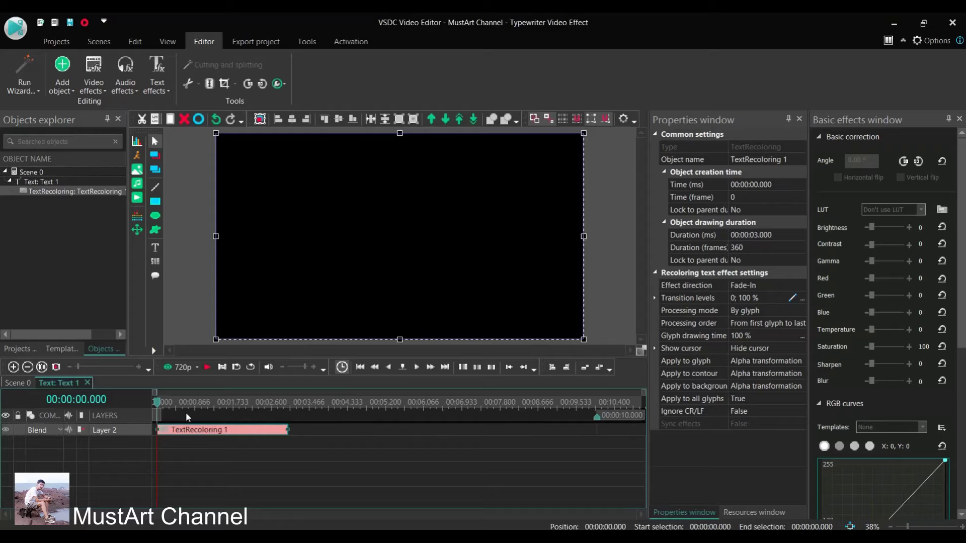
# Preview the recoloring effect in Scene 0 and return the playhead to the start of the timeline.
pyautogui.click(15, 384)
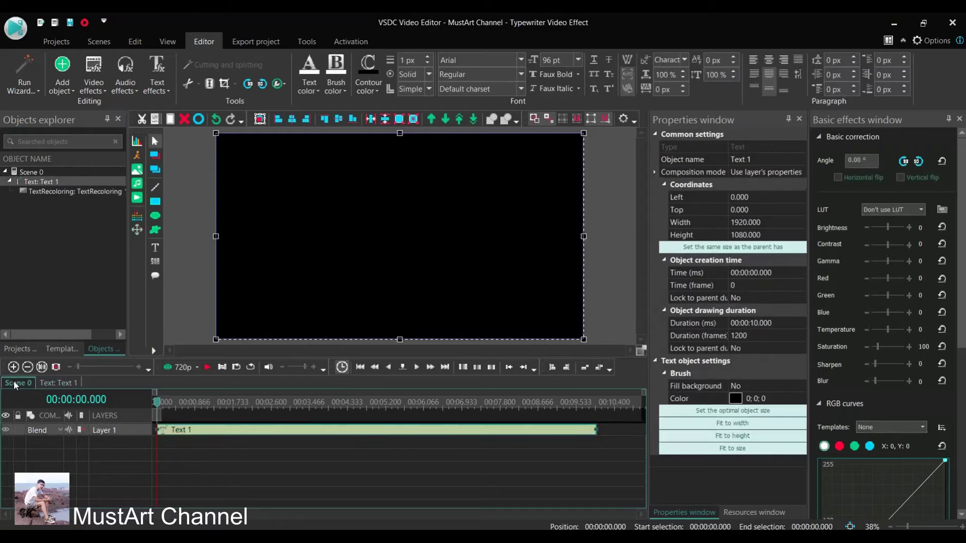
pyautogui.click(206, 367)
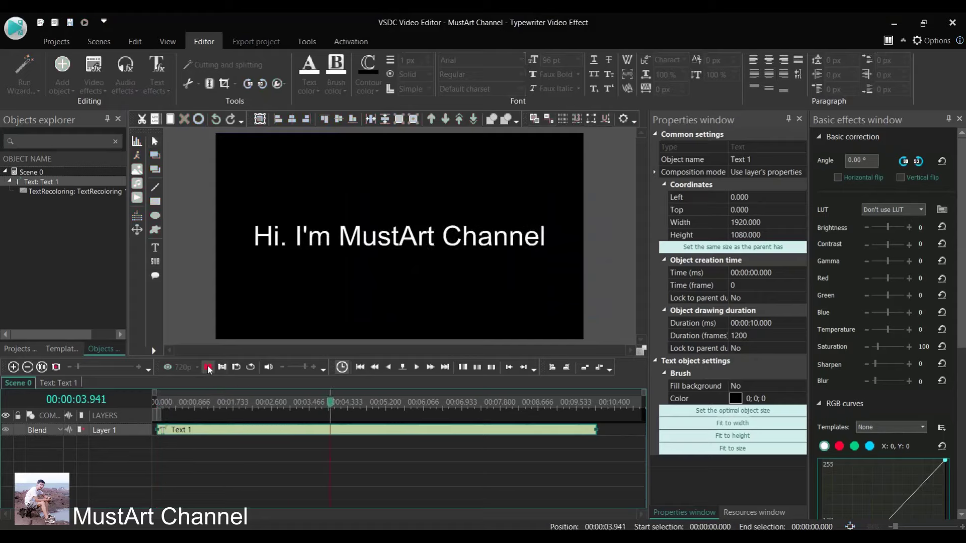
pyautogui.press('space')
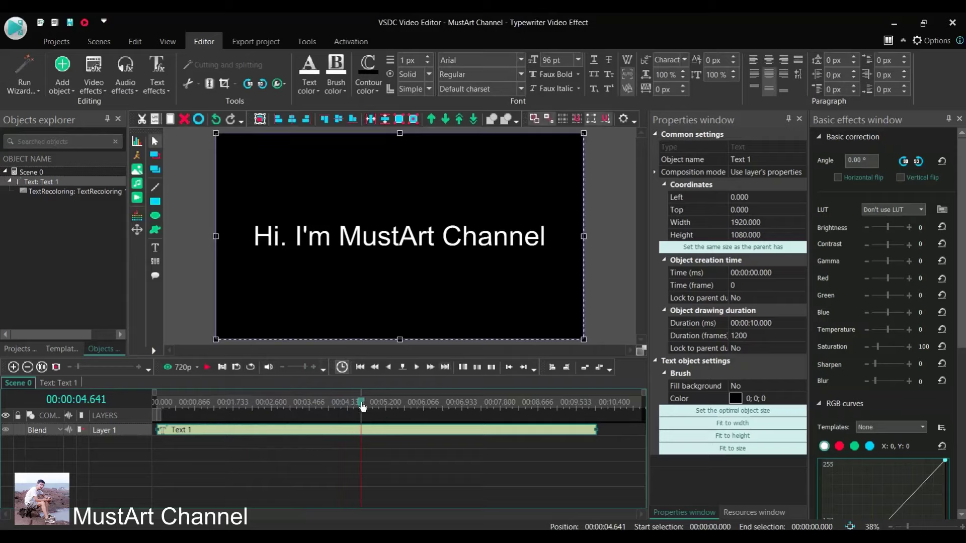
pyautogui.moveTo(363, 407); pyautogui.dragTo(150, 405)
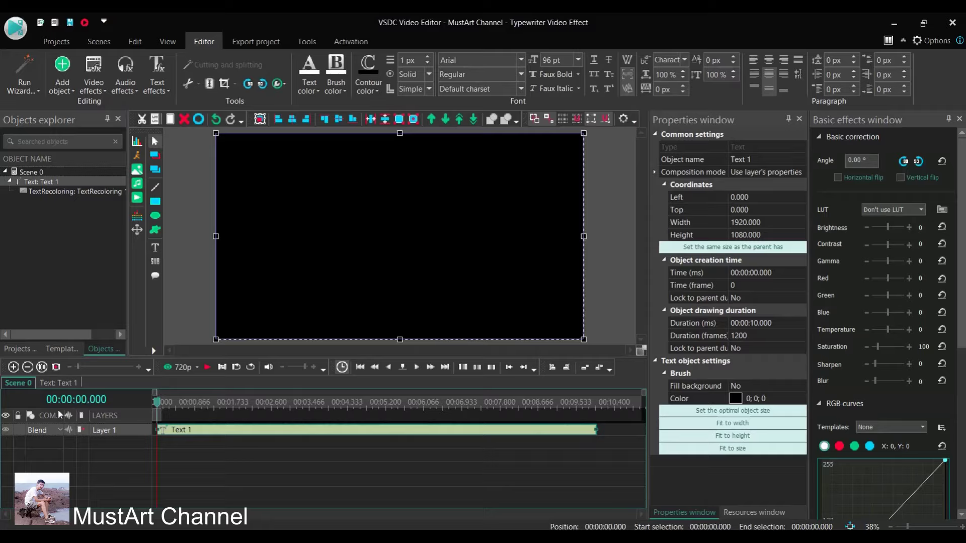
# Draw a rectangle about 32 by 185 px inside the text object for the whole parent duration and move it over the first letter.
pyautogui.click(57, 383)
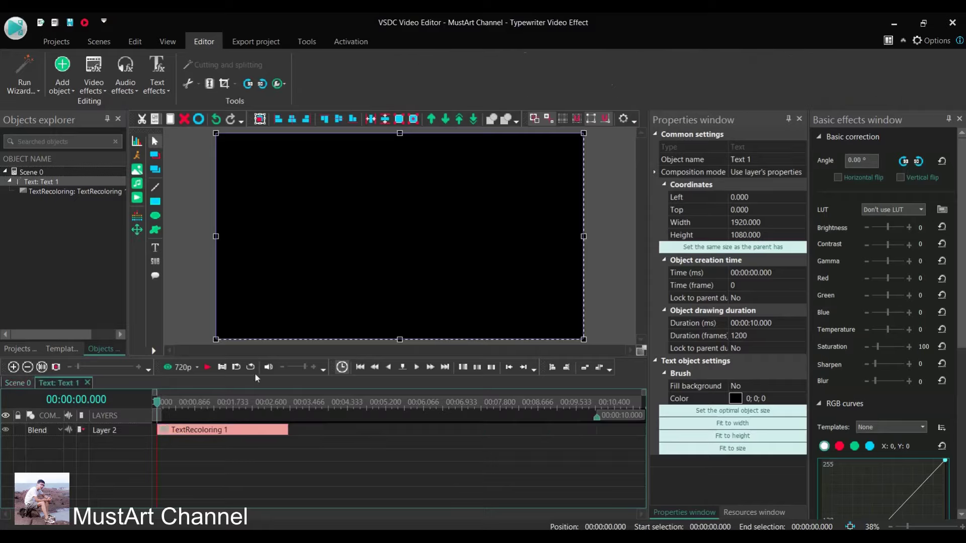
pyautogui.click(156, 202)
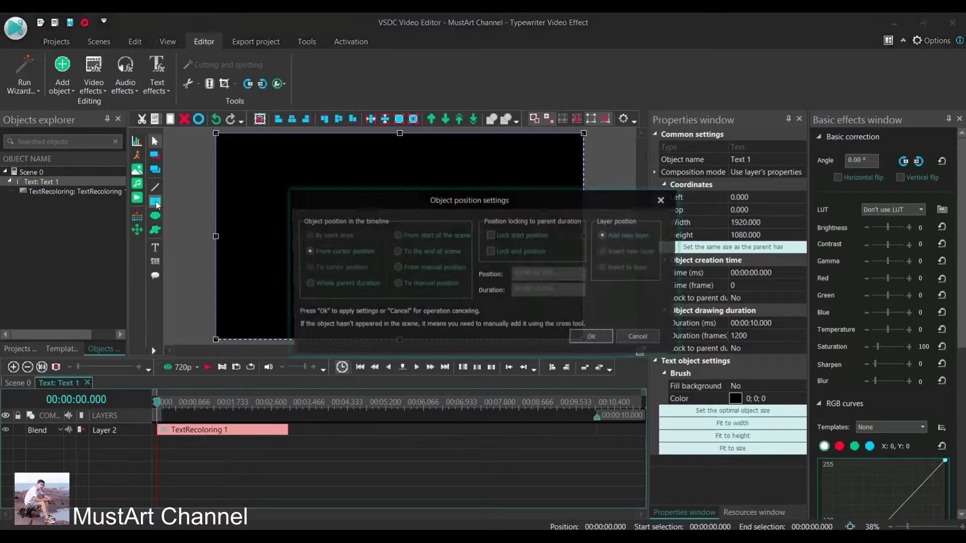
pyautogui.click(409, 235)
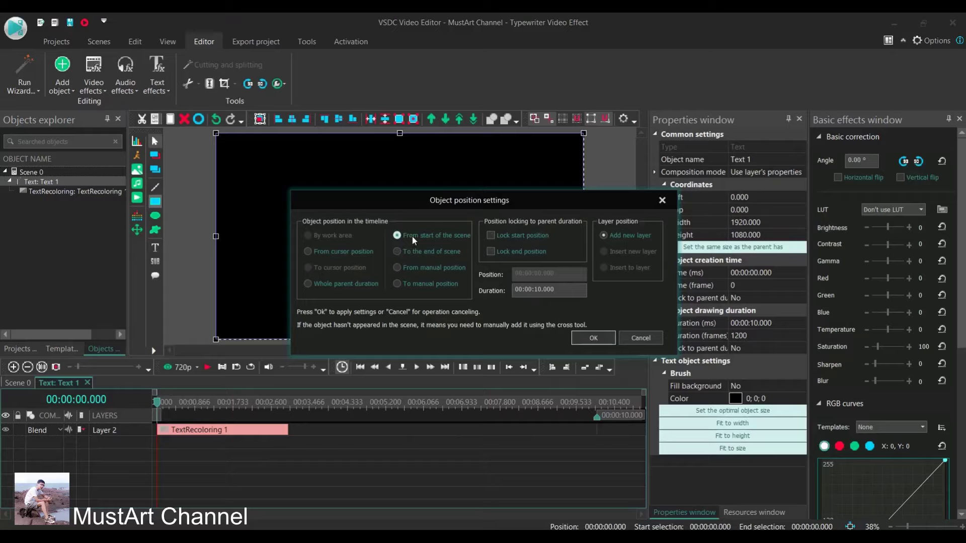
pyautogui.click(350, 283)
pyautogui.click(596, 342)
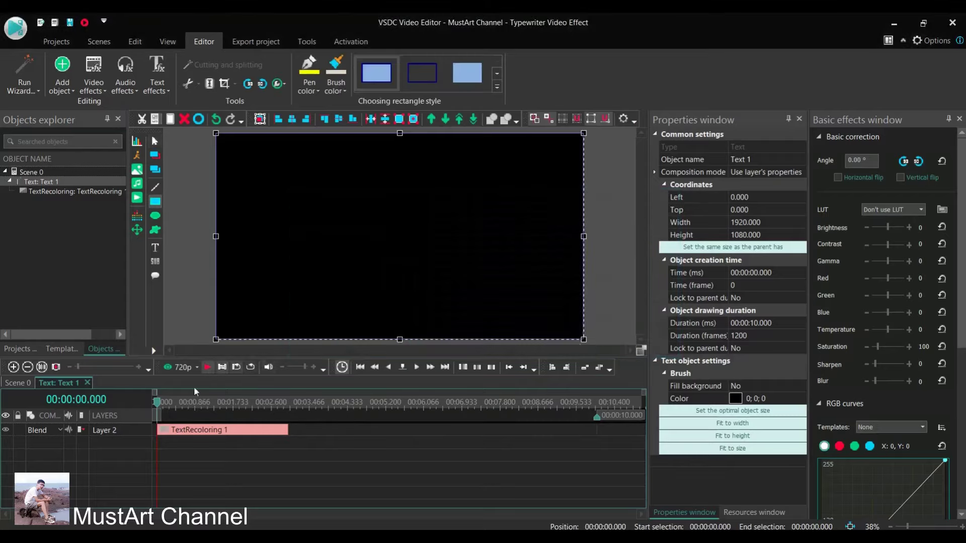
pyautogui.moveTo(243, 215); pyautogui.dragTo(244, 250)
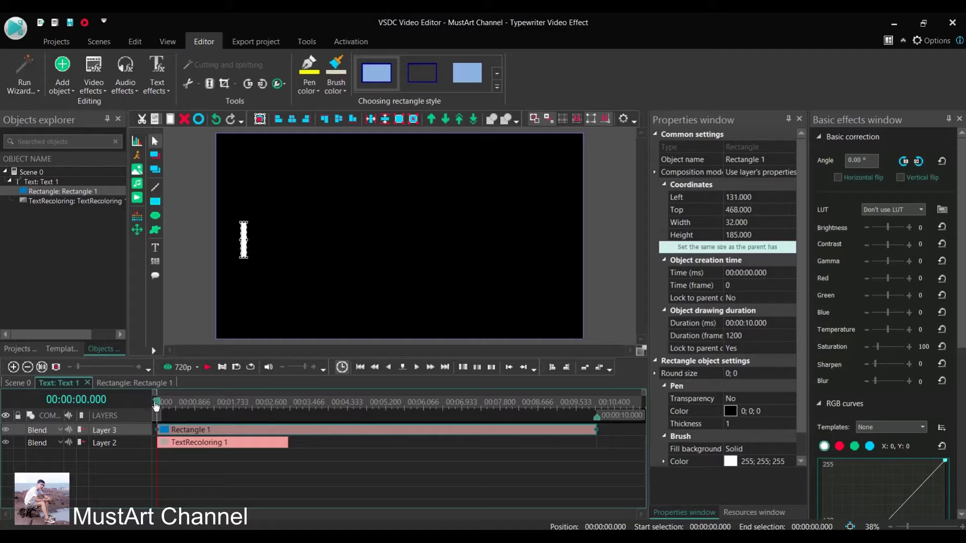
pyautogui.moveTo(157, 402); pyautogui.dragTo(178, 406)
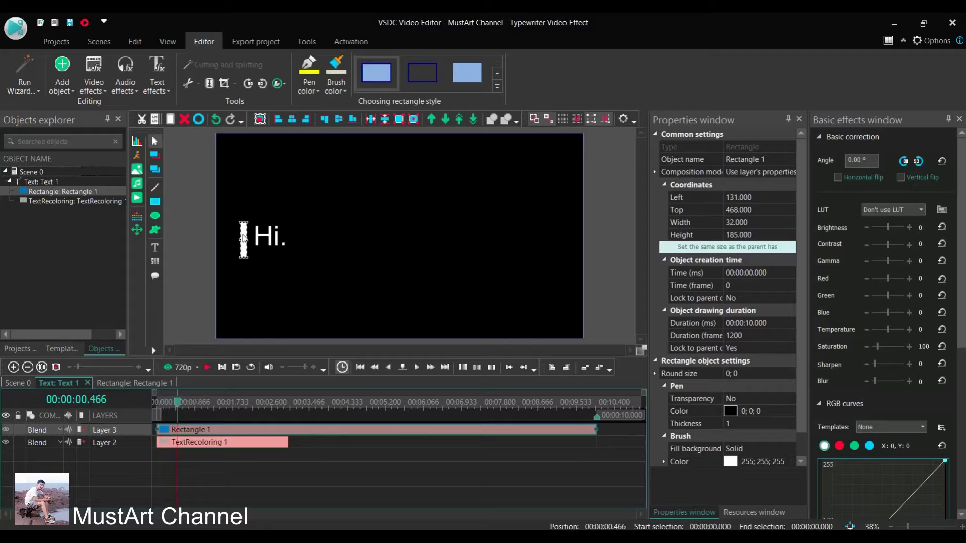
pyautogui.moveTo(245, 234); pyautogui.dragTo(255, 228)
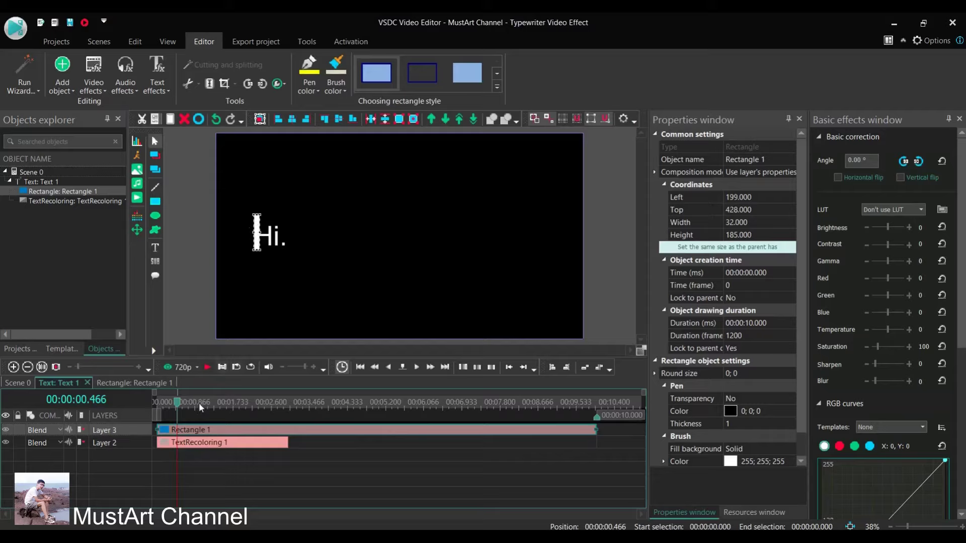
# Add a Movement inside the rectangle that ends just past the text's last letter, with its end point at 00:00:02.991.
pyautogui.moveTo(177, 403); pyautogui.dragTo(246, 408)
pyautogui.click(289, 410)
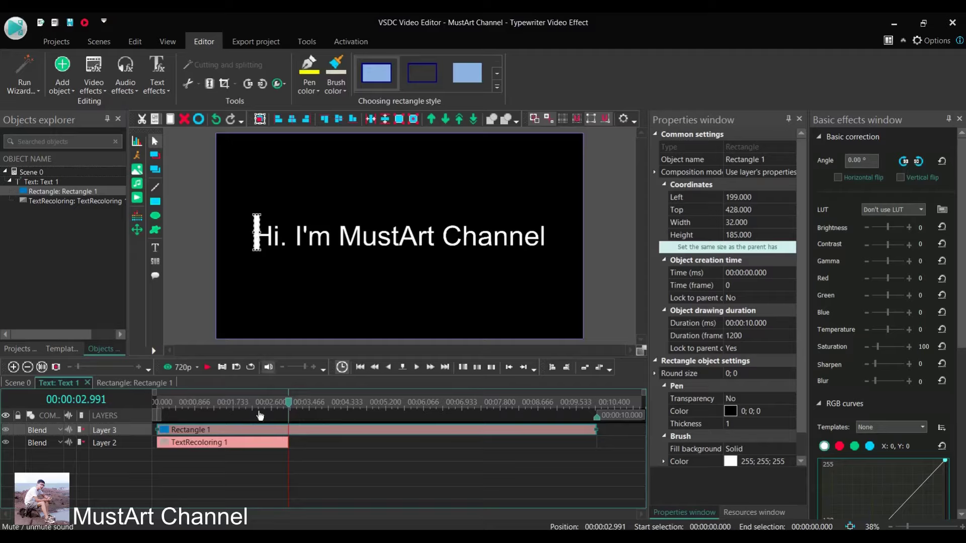
pyautogui.doubleClick(254, 432)
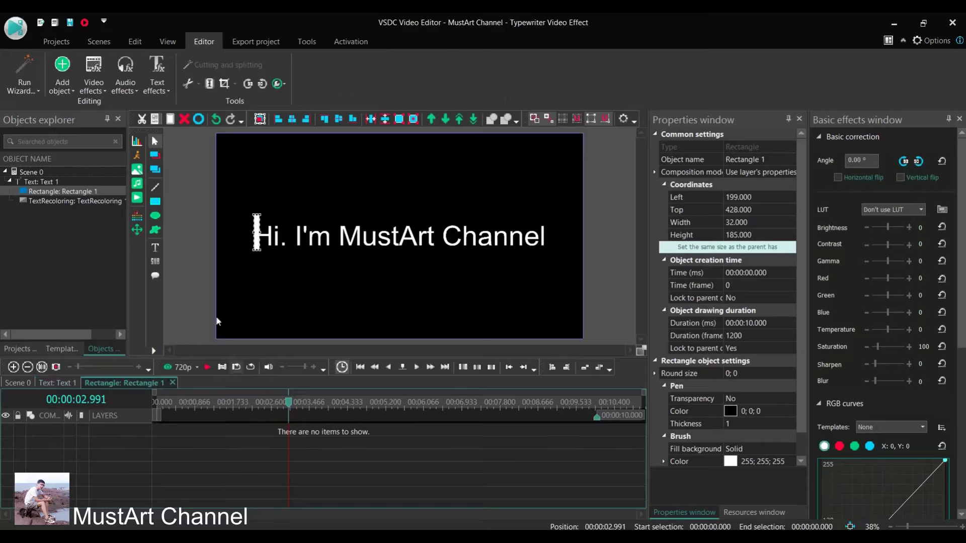
pyautogui.click(136, 229)
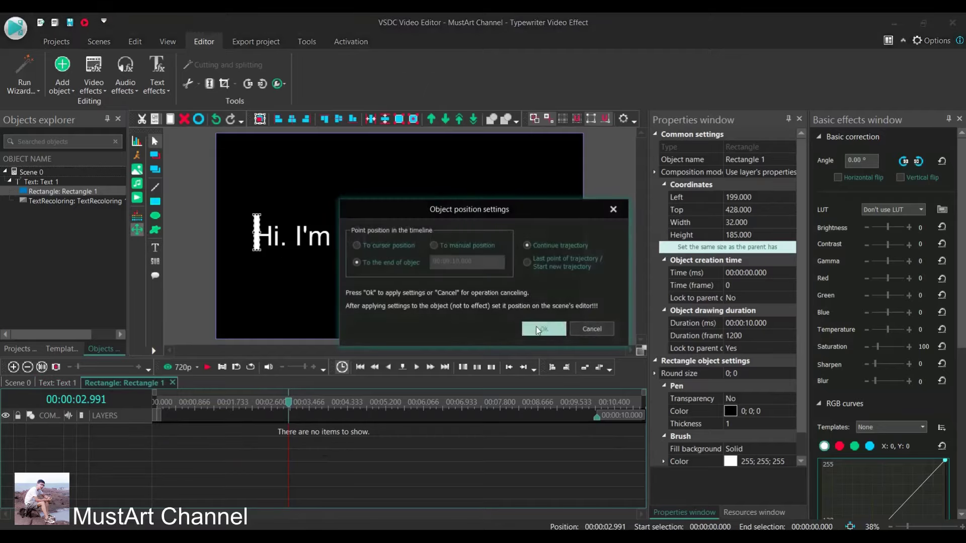
pyautogui.click(536, 327)
pyautogui.click(261, 232)
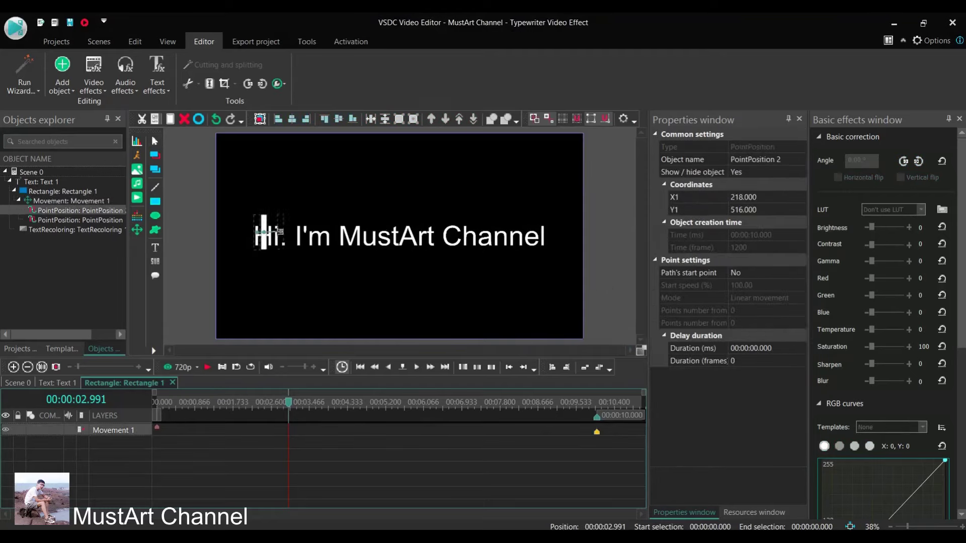
pyautogui.moveTo(280, 232); pyautogui.dragTo(548, 233)
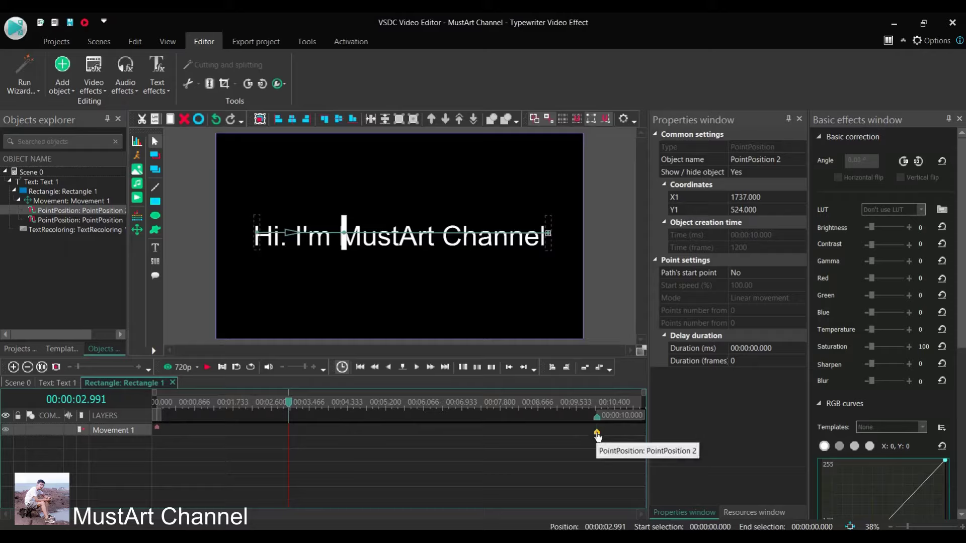
pyautogui.moveTo(597, 436); pyautogui.dragTo(289, 443)
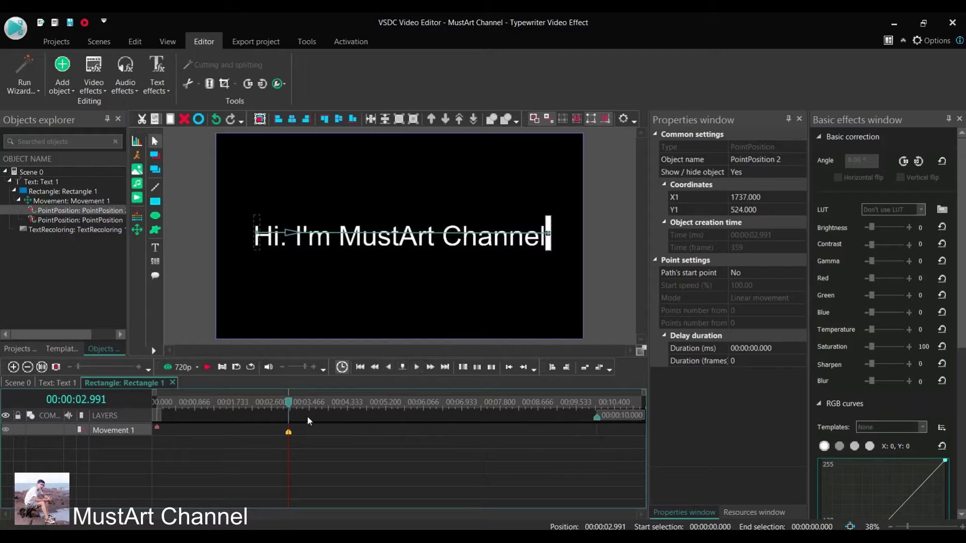
# Preview the moving cursor with the recoloring text in Scene 0, from the start and again from about 1.4 seconds.
pyautogui.click(22, 382)
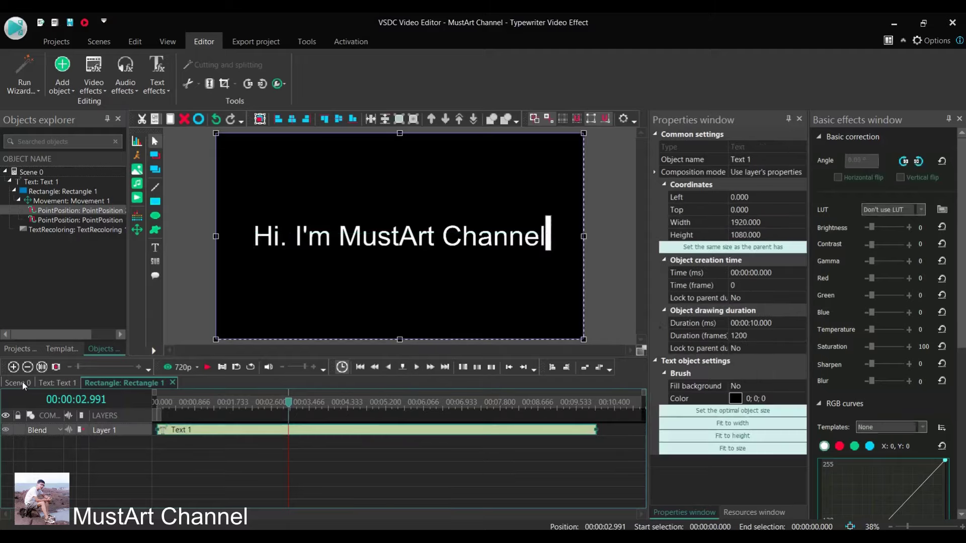
pyautogui.moveTo(288, 404); pyautogui.dragTo(155, 403)
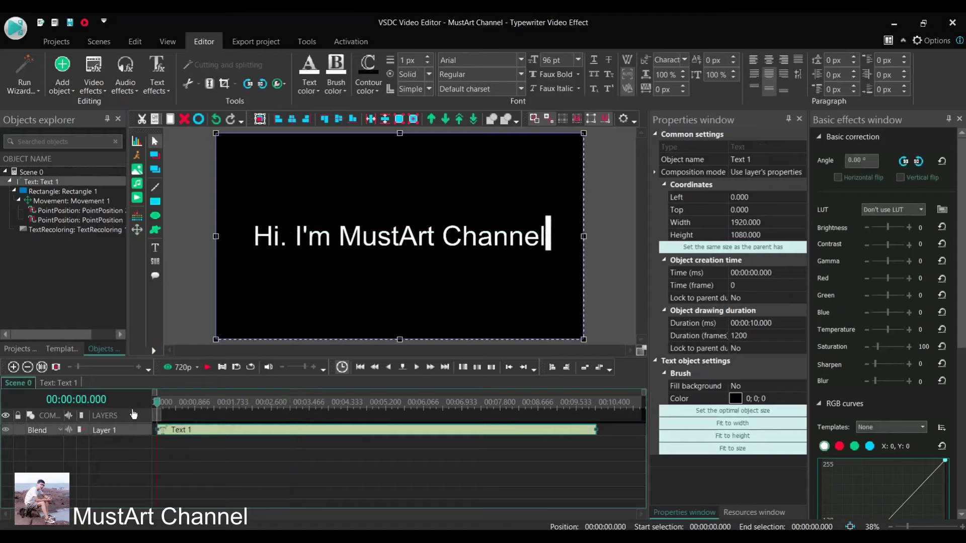
pyautogui.click(207, 368)
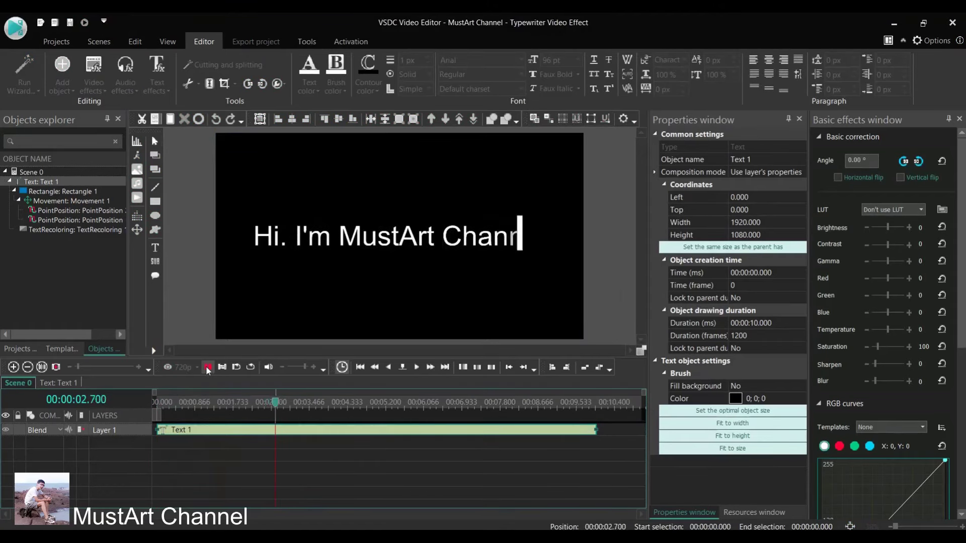
pyautogui.click(207, 367)
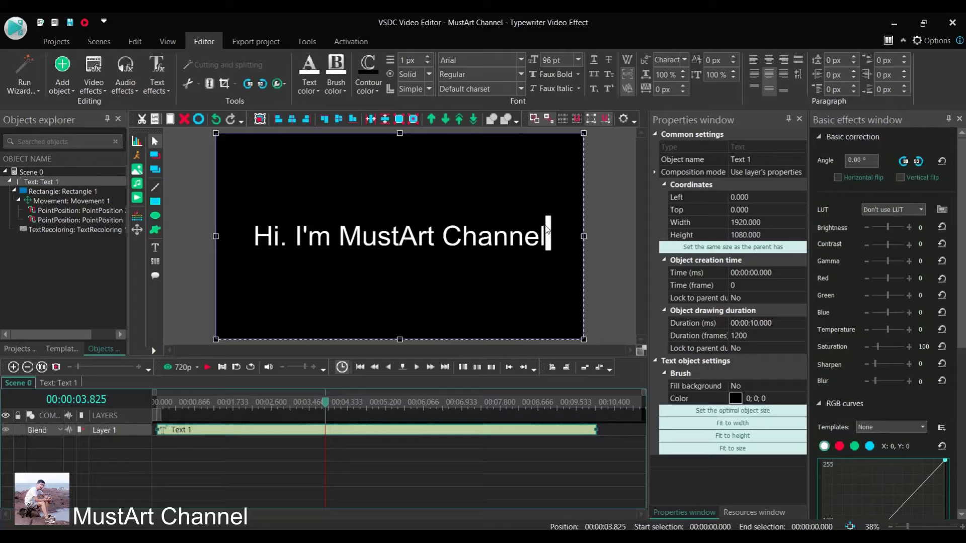
pyautogui.moveTo(324, 407); pyautogui.dragTo(217, 409)
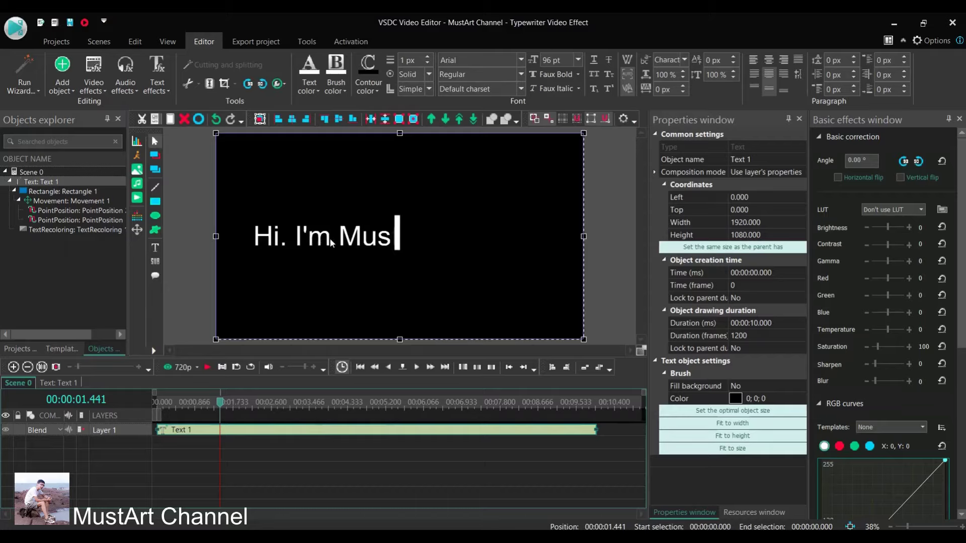
pyautogui.click(208, 369)
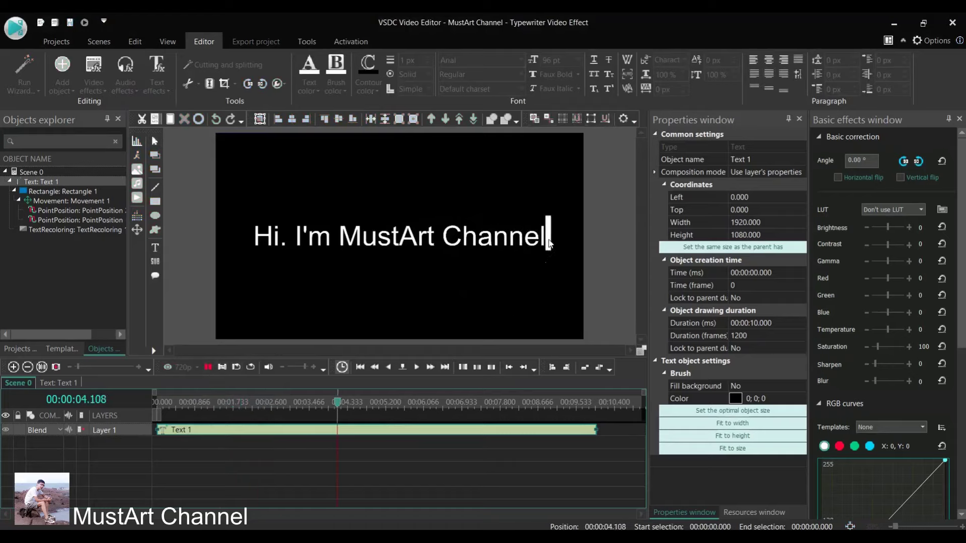
pyautogui.click(207, 368)
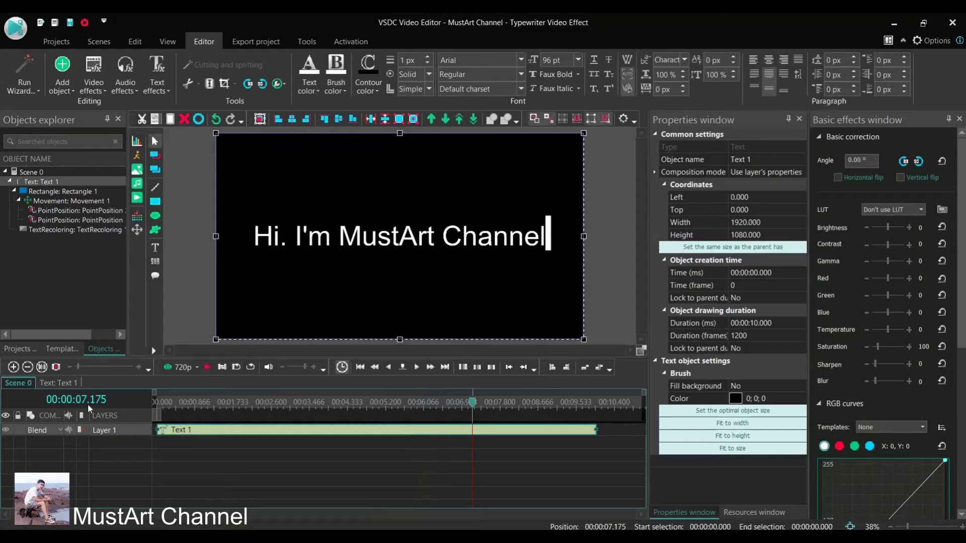
# Set the playhead to 00:00:02.991 inside the text object and open the rectangle for editing.
pyautogui.click(64, 382)
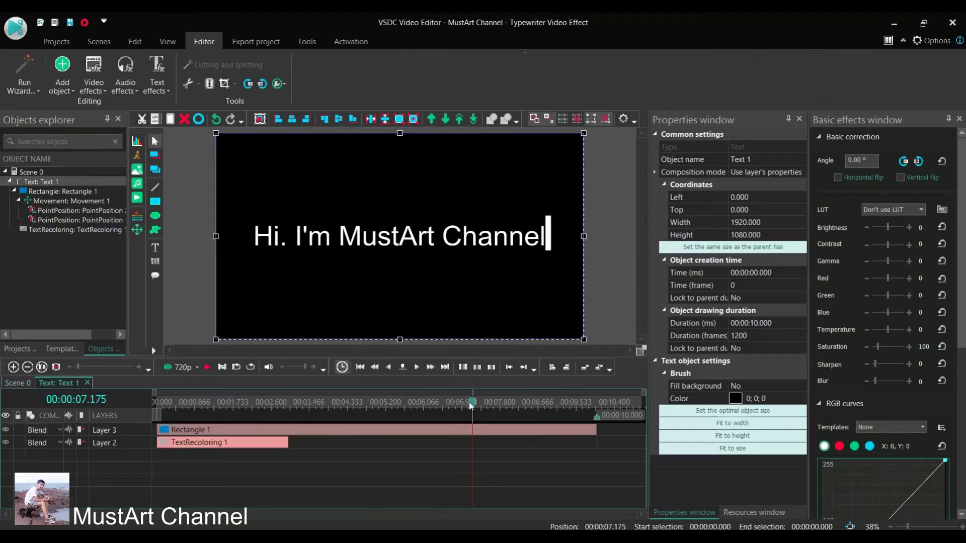
pyautogui.moveTo(472, 405); pyautogui.dragTo(289, 408)
pyautogui.click(290, 404)
pyautogui.moveTo(290, 407); pyautogui.dragTo(290, 408)
pyautogui.doubleClick(313, 432)
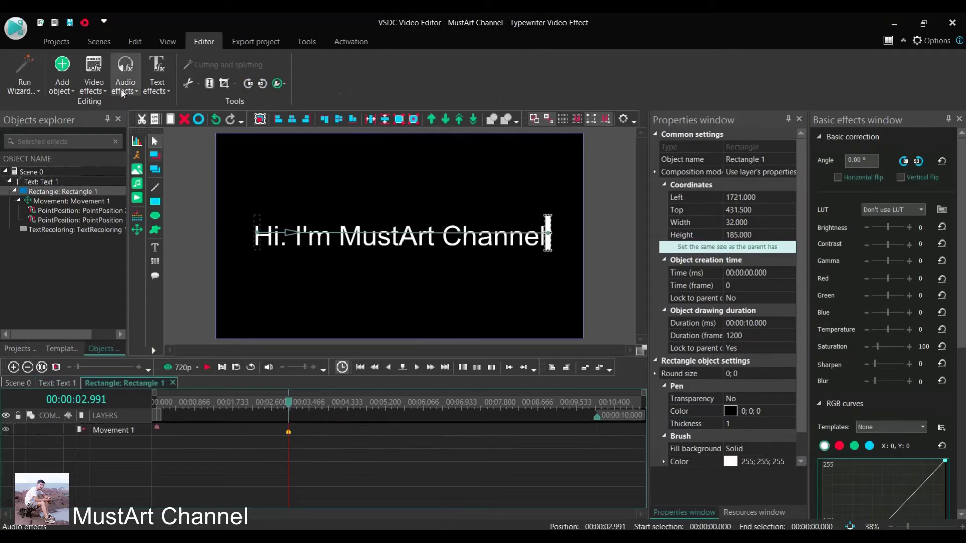
# Add a Custom transparency effect inside the rectangle, positioned from the start of the scene with a 7-second duration.
pyautogui.click(97, 87)
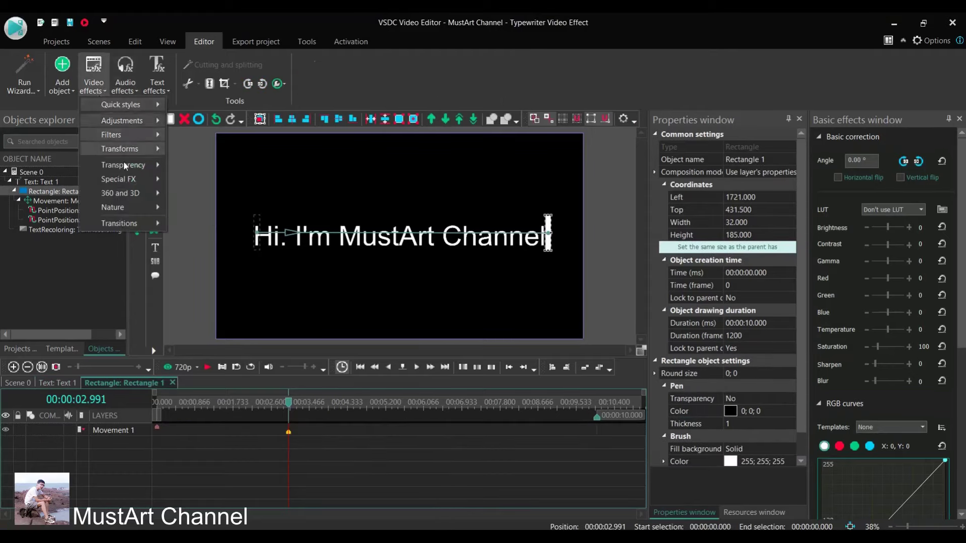
pyautogui.moveTo(130, 166)
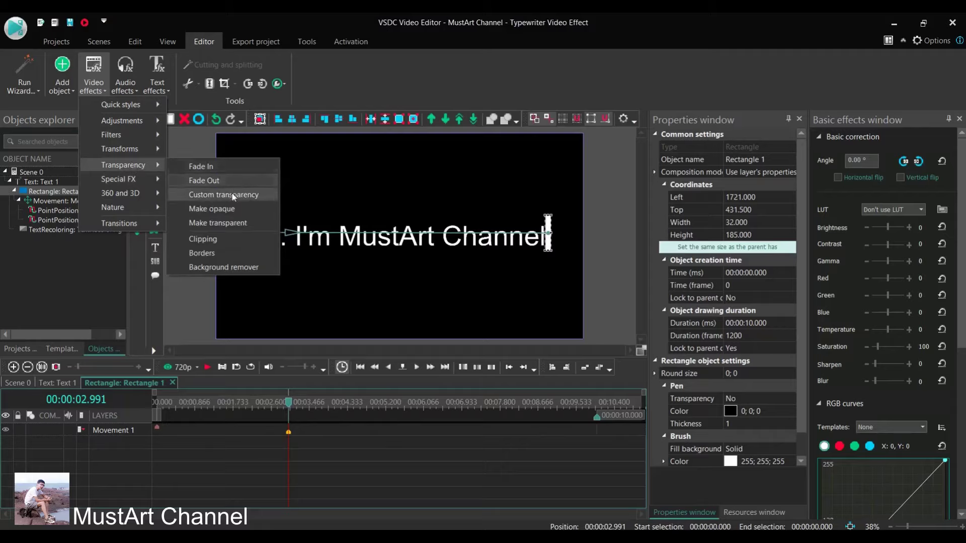
pyautogui.click(207, 195)
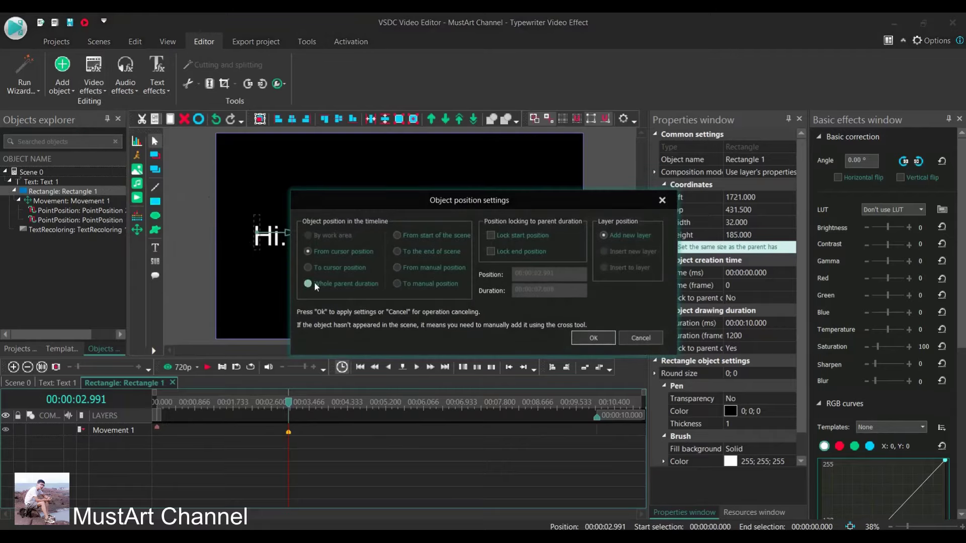
pyautogui.click(423, 235)
pyautogui.click(408, 266)
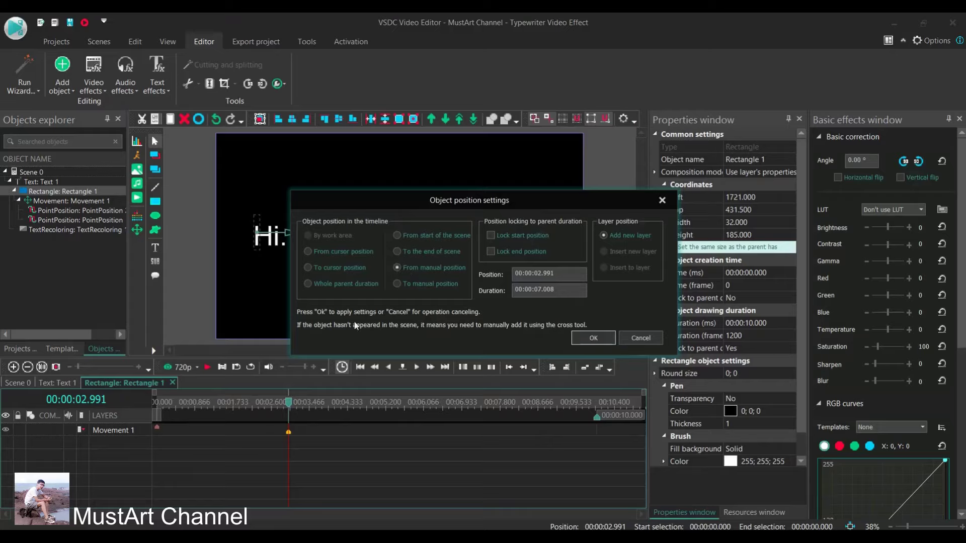
pyautogui.click(408, 235)
pyautogui.click(560, 290)
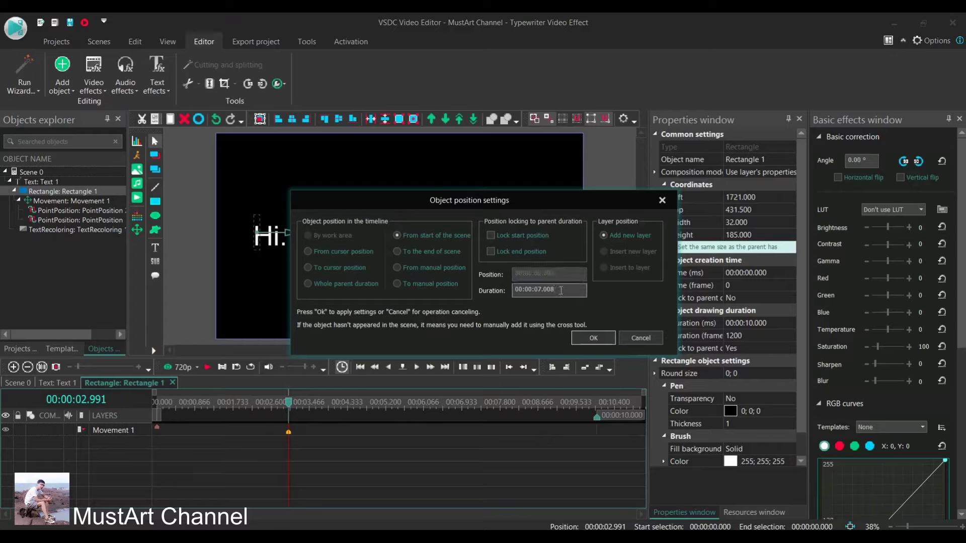
pyautogui.press('BackSpace')
pyautogui.click(595, 339)
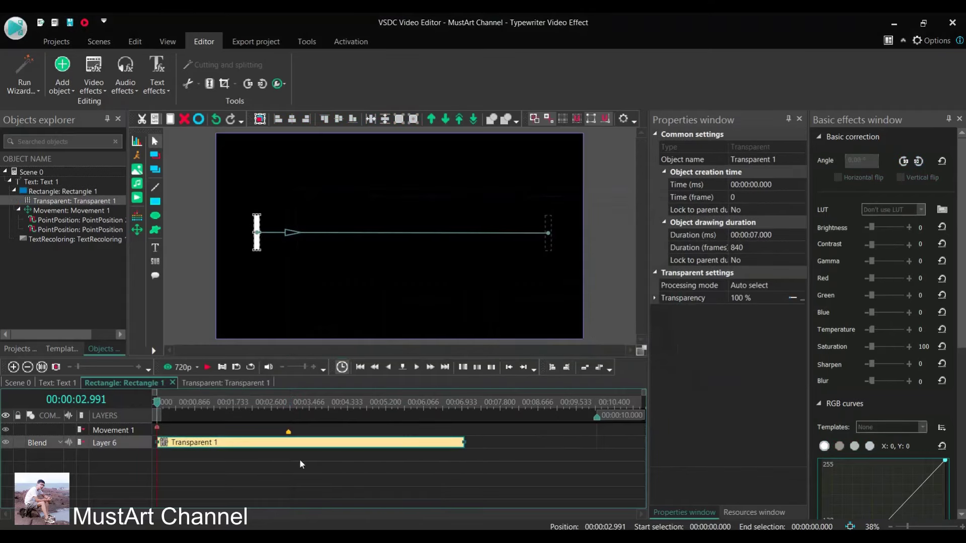
# Set the transparency effect's creation time to 00:00:03.000.
pyautogui.click(760, 185)
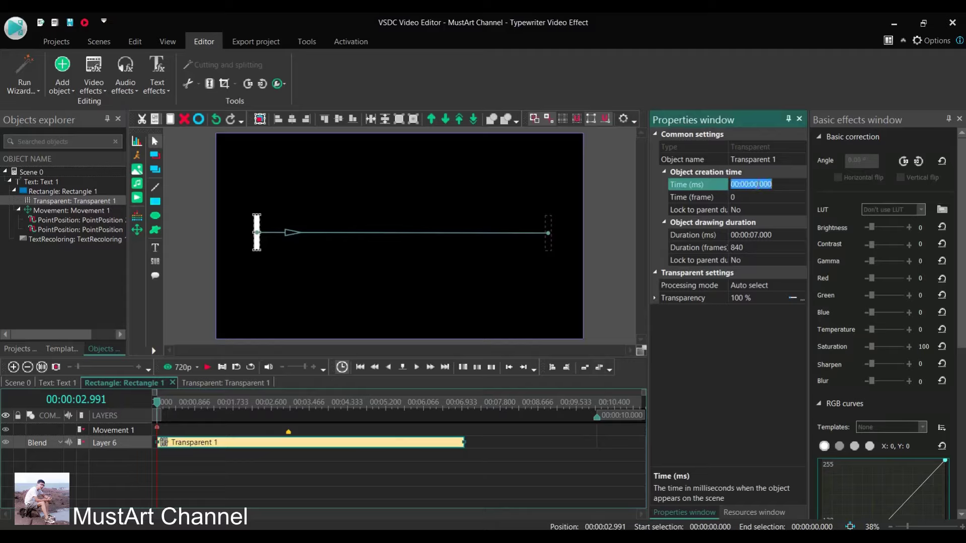
pyautogui.click(763, 185)
pyautogui.write('3')
pyautogui.click(622, 298)
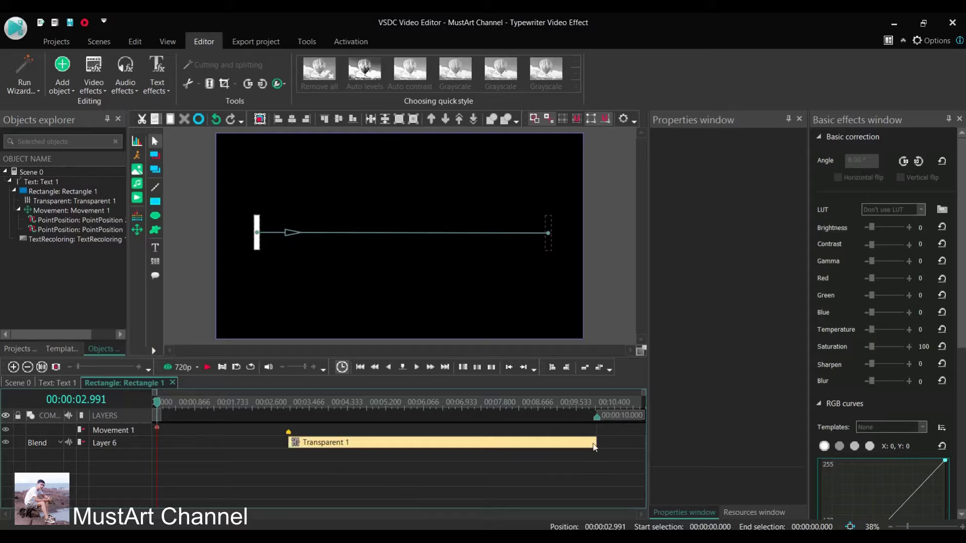
pyautogui.click(348, 445)
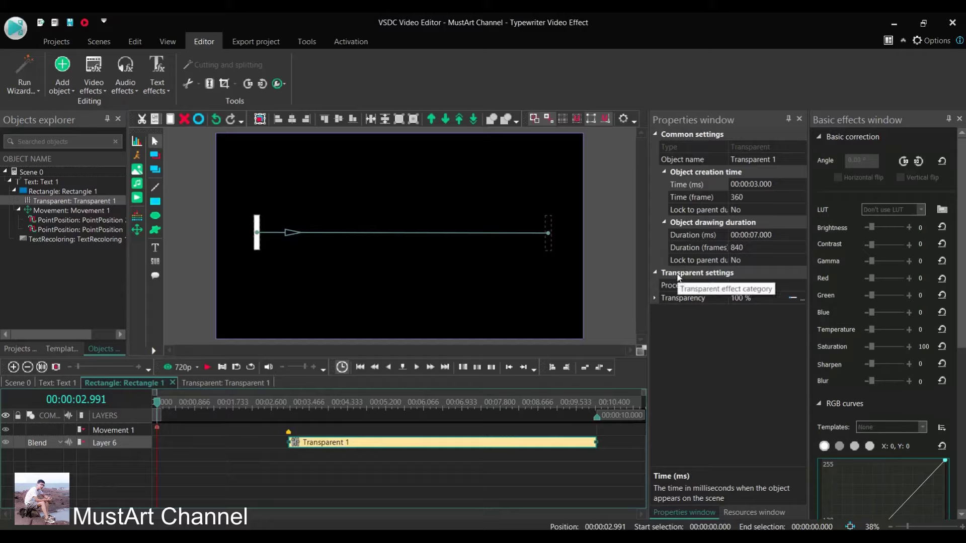
pyautogui.click(802, 298)
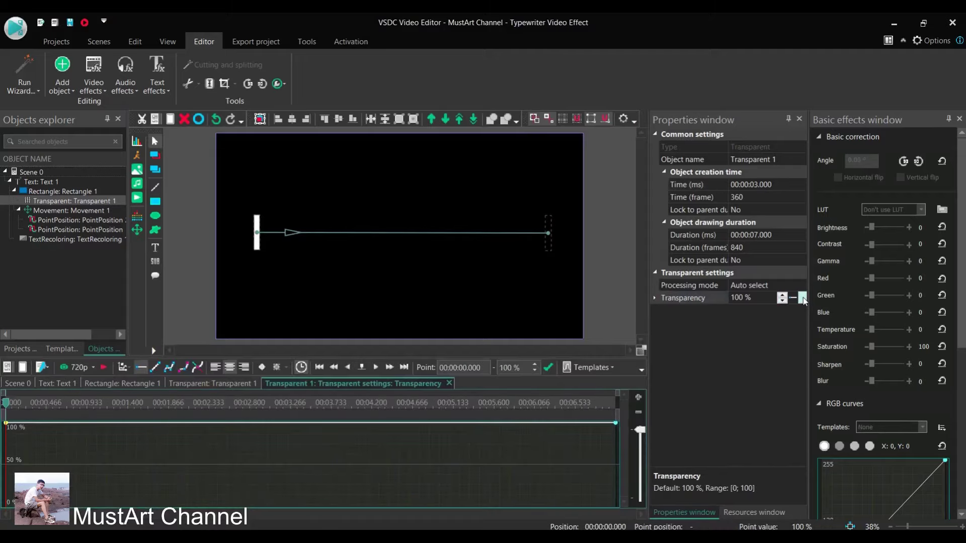
pyautogui.click(587, 368)
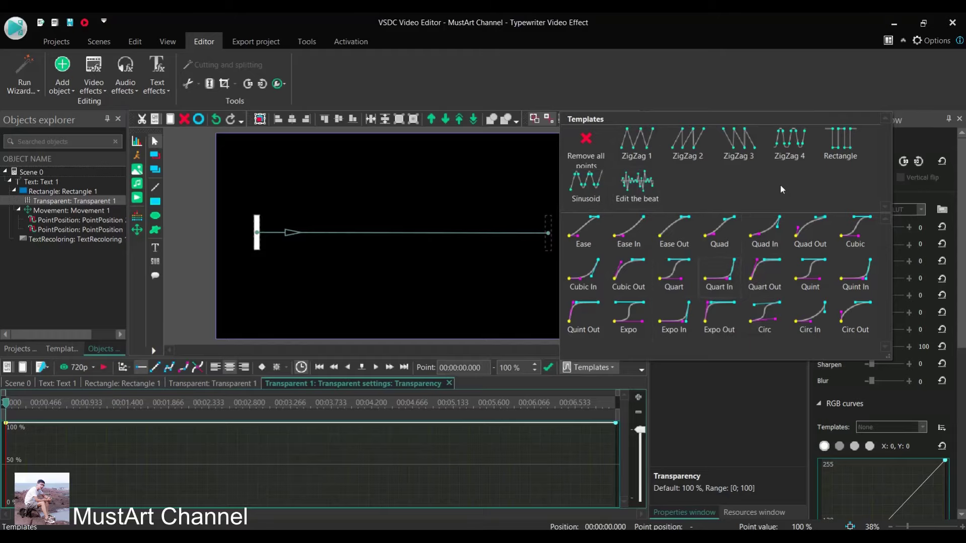
pyautogui.click(850, 160)
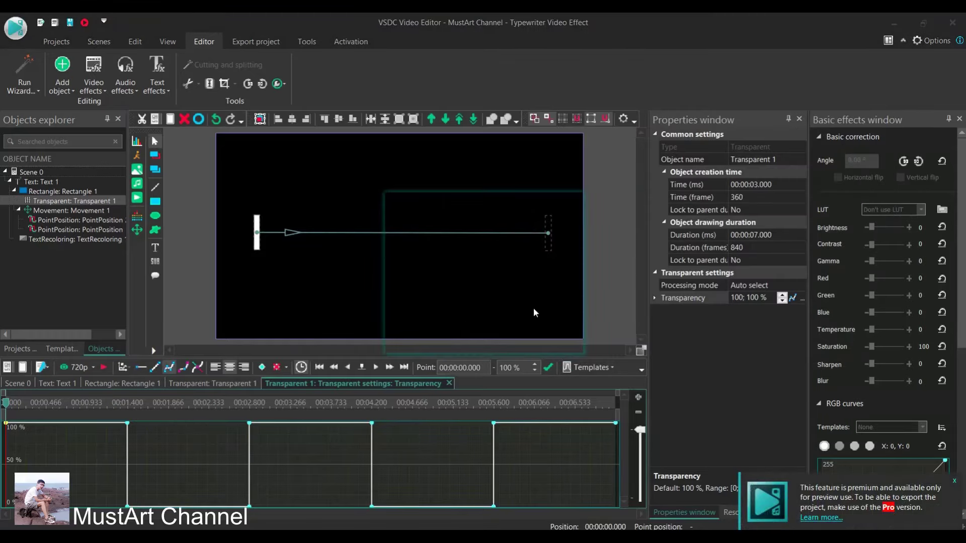
pyautogui.hotkey('ctrl', 'z')
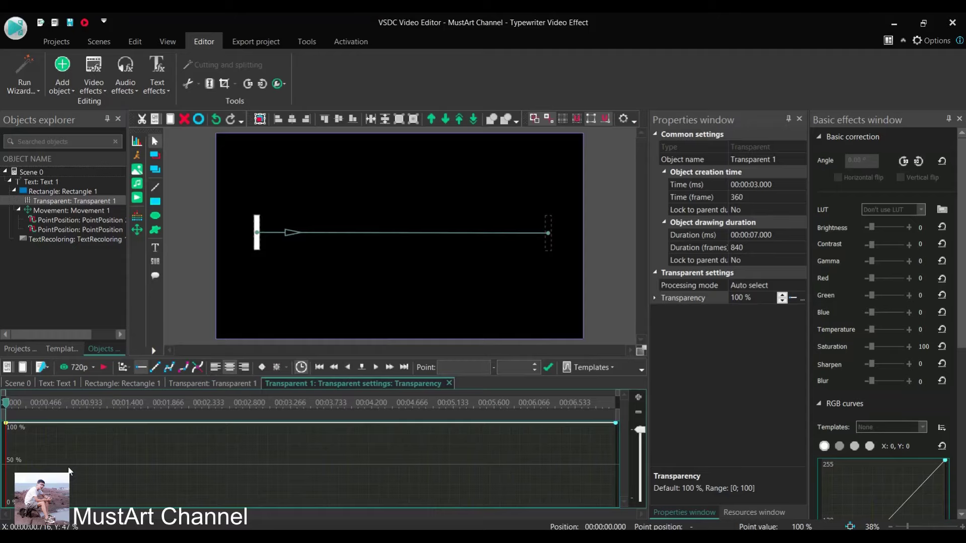
pyautogui.middleClick(273, 383)
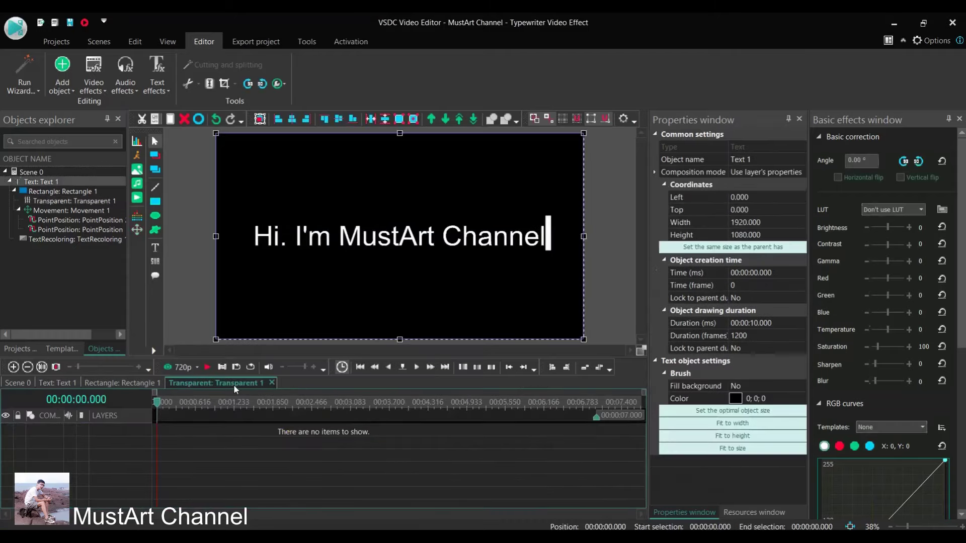
pyautogui.click(108, 383)
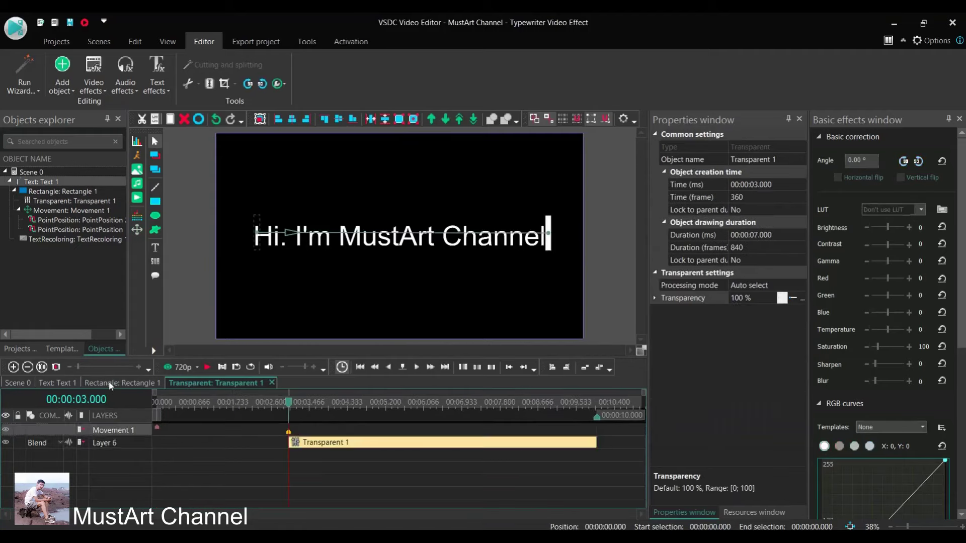
# Open the transparency effect's Transparency parameter as an editable curve and apply a square-wave template to it.
pyautogui.doubleClick(339, 443)
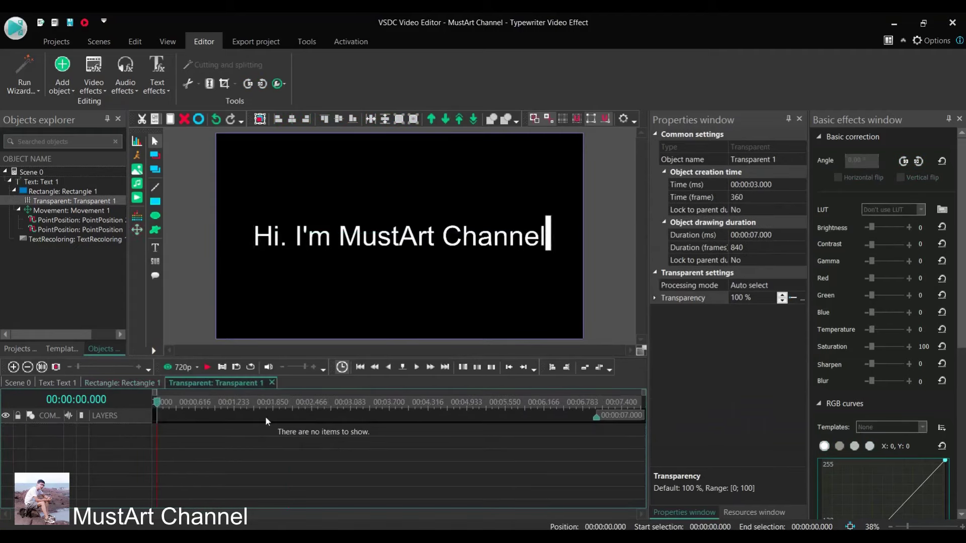
pyautogui.click(799, 302)
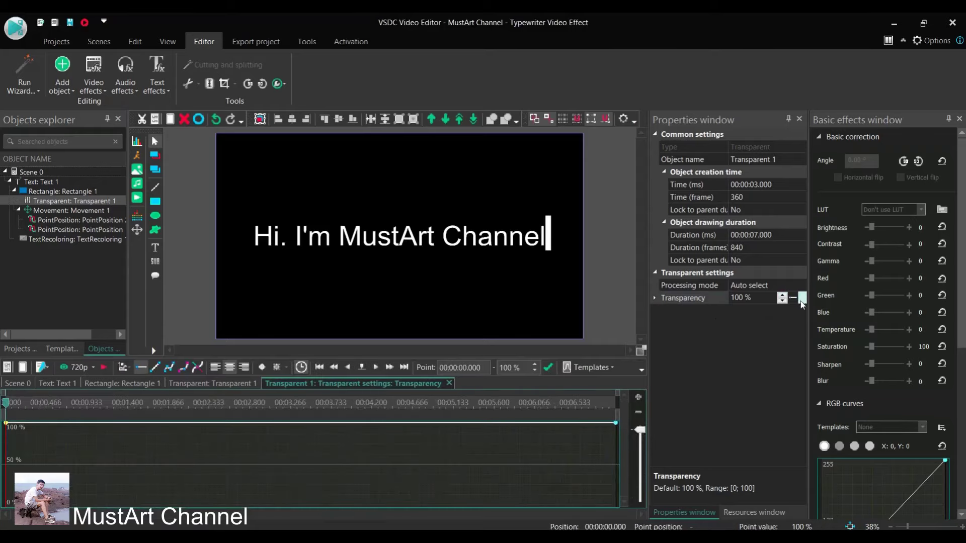
pyautogui.click(589, 368)
pyautogui.click(846, 133)
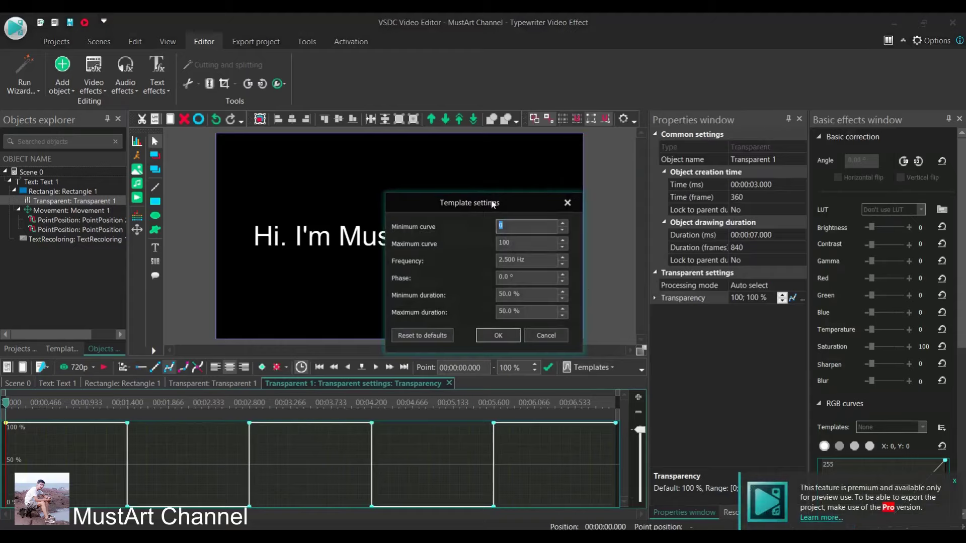
# Set the transparency curve template's frequency to 8 Hz and accept the template settings.
pyautogui.moveTo(491, 200); pyautogui.dragTo(486, 193)
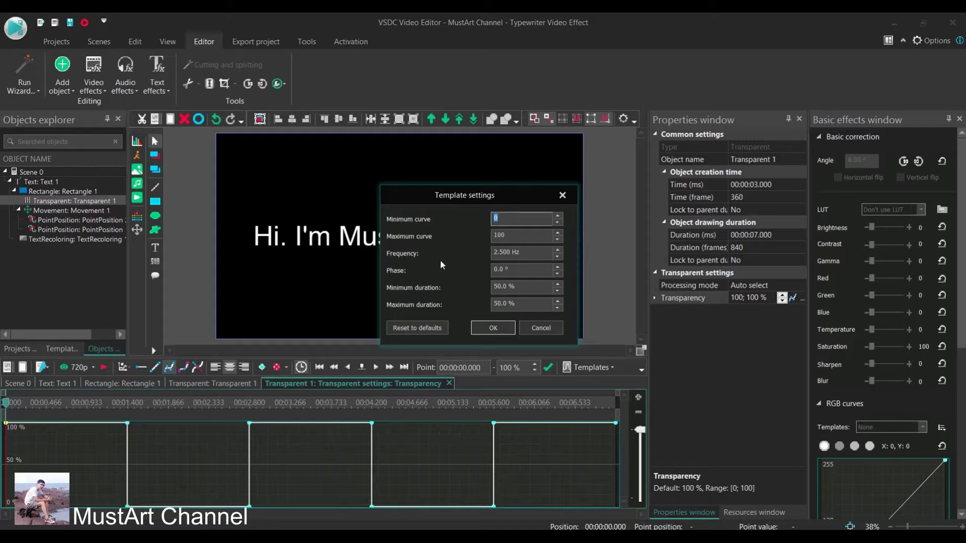
pyautogui.click(509, 252)
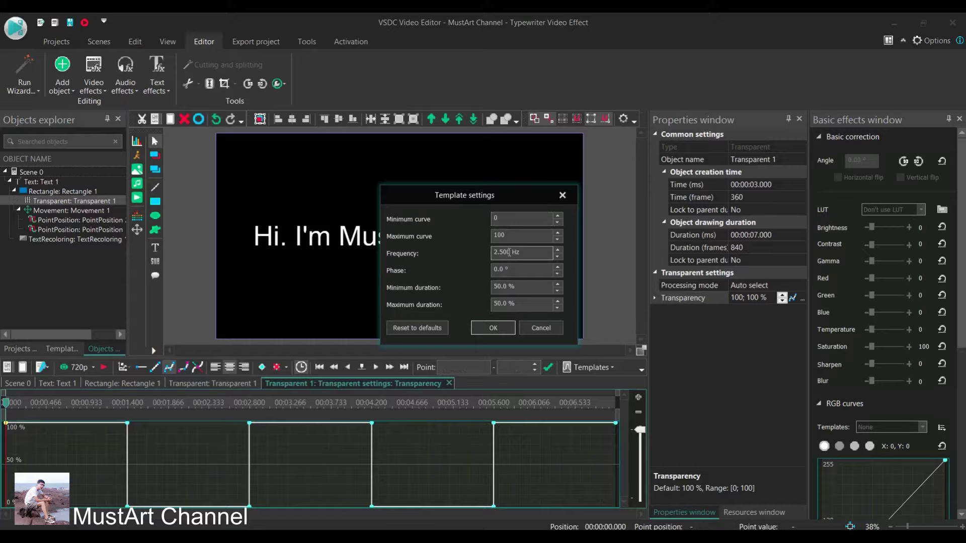
pyautogui.moveTo(510, 252); pyautogui.dragTo(467, 252)
pyautogui.write('8')
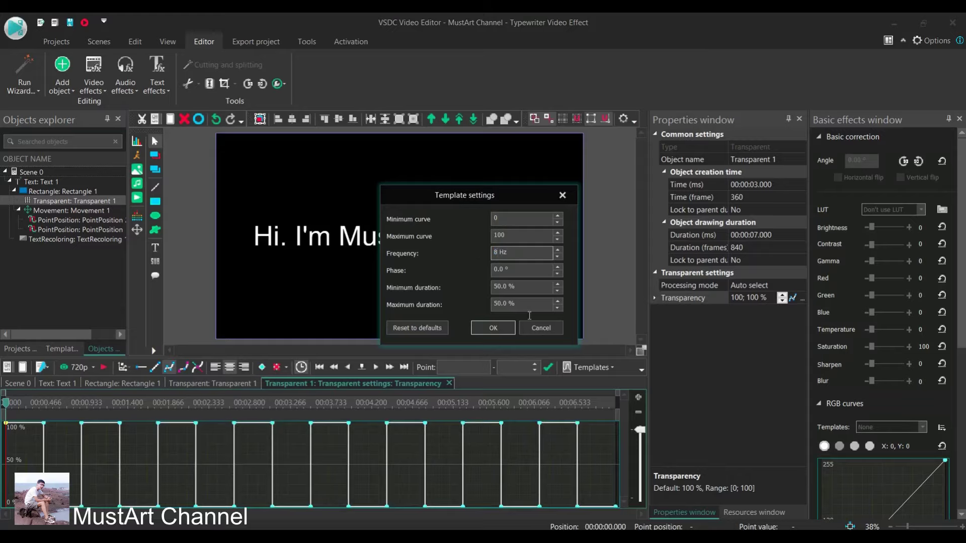
pyautogui.click(493, 328)
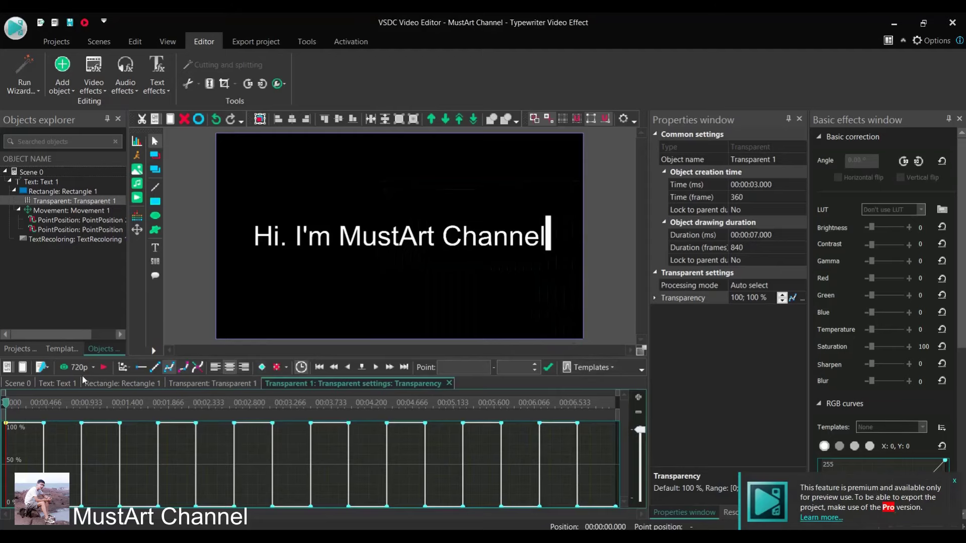
# Preview the blinking cursor in Scene 0 from the start, and move the playhead back to 00:00:01.733.
pyautogui.click(14, 383)
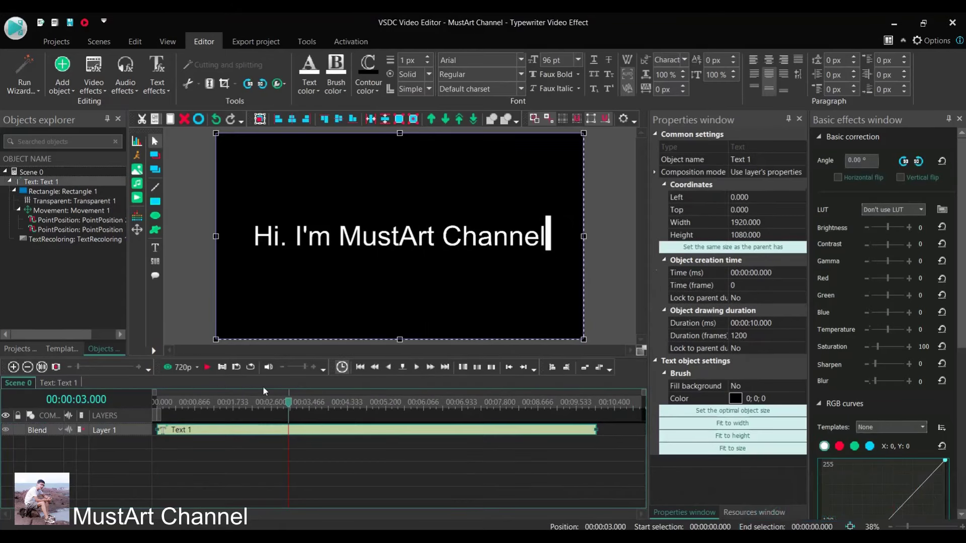
pyautogui.moveTo(290, 407); pyautogui.dragTo(157, 402)
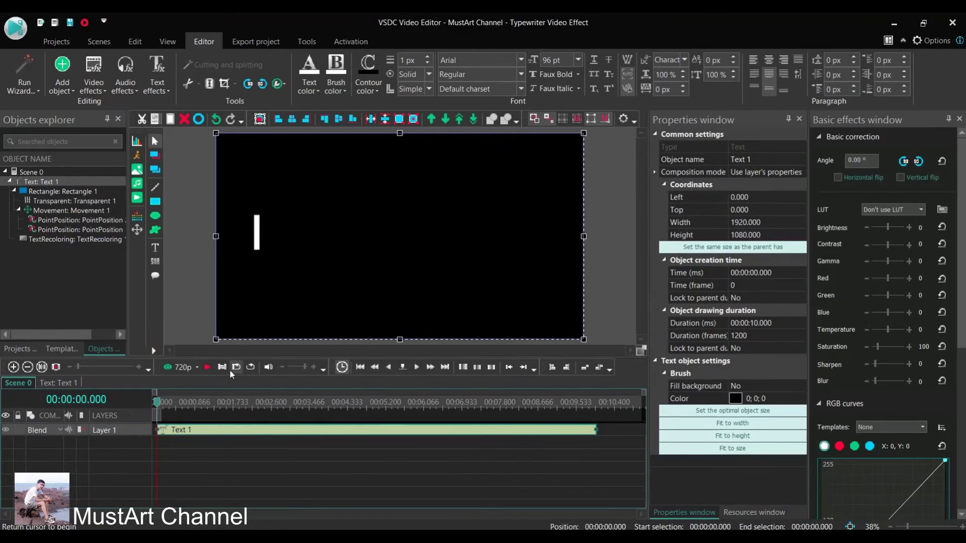
pyautogui.click(208, 367)
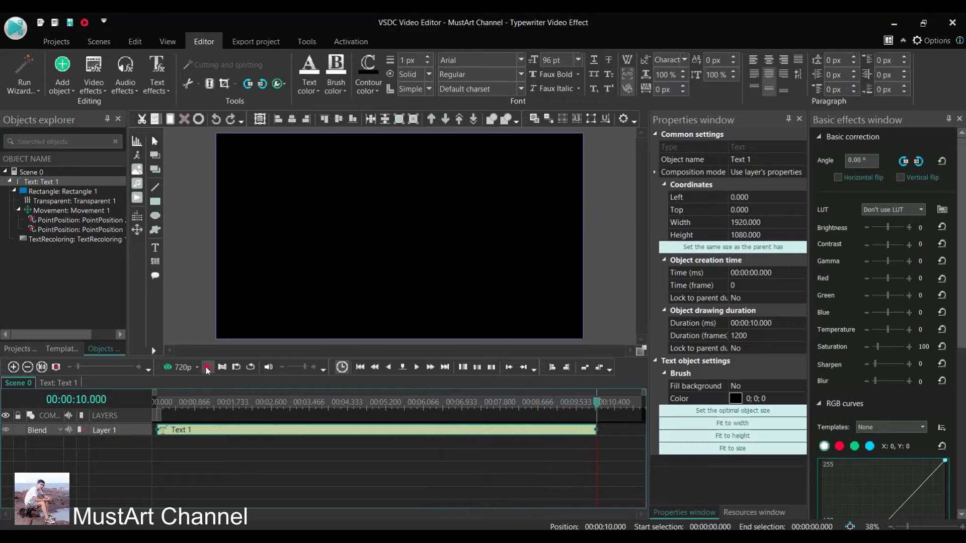
pyautogui.moveTo(596, 402); pyautogui.dragTo(232, 402)
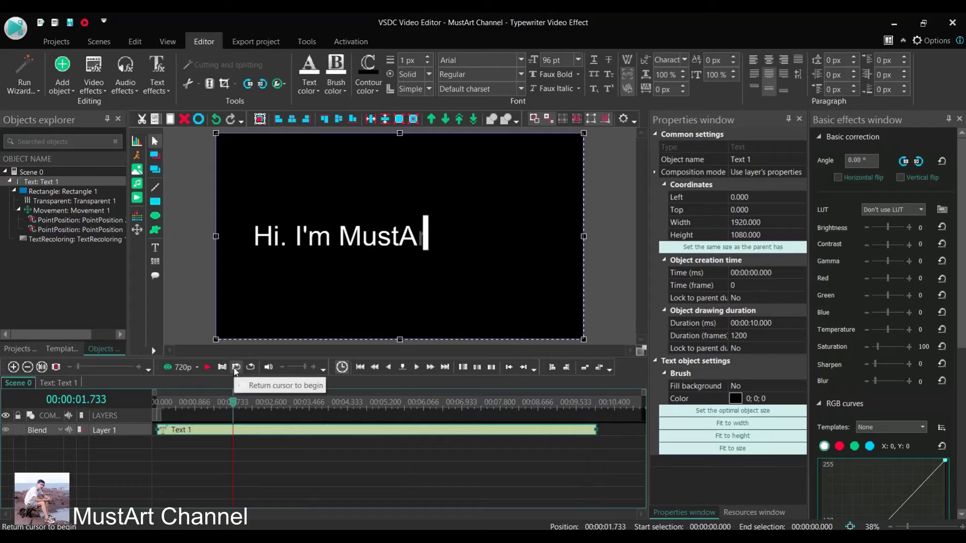